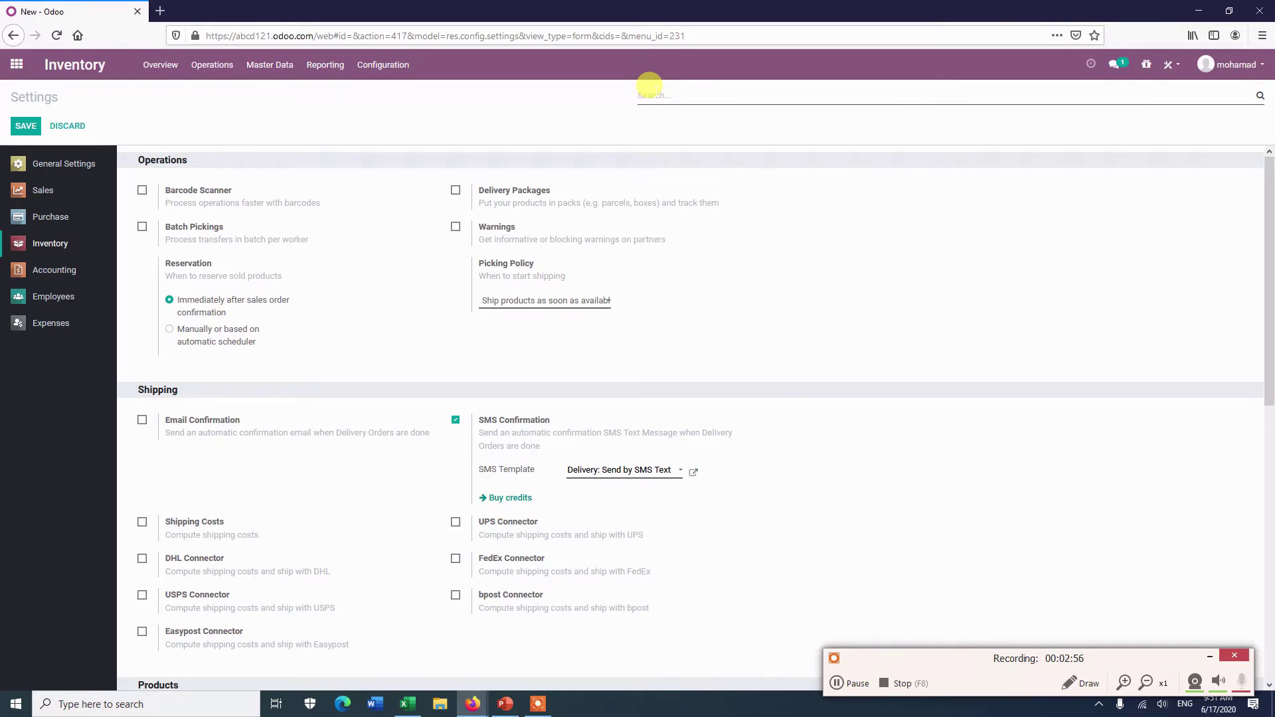
Search the inventory settings for "mul" and open the list of warehouses.
{"action": "type", "text": "mul"}
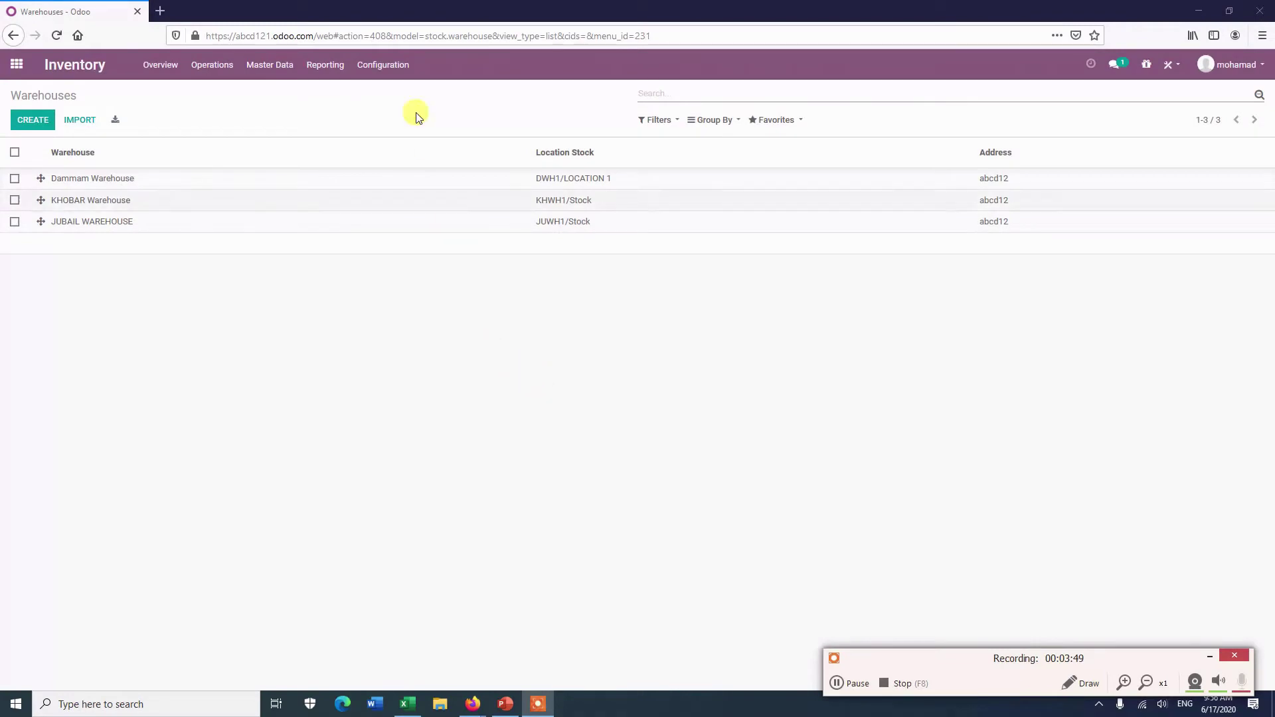
{"action": "left_click", "coordinate": [376, 64]}
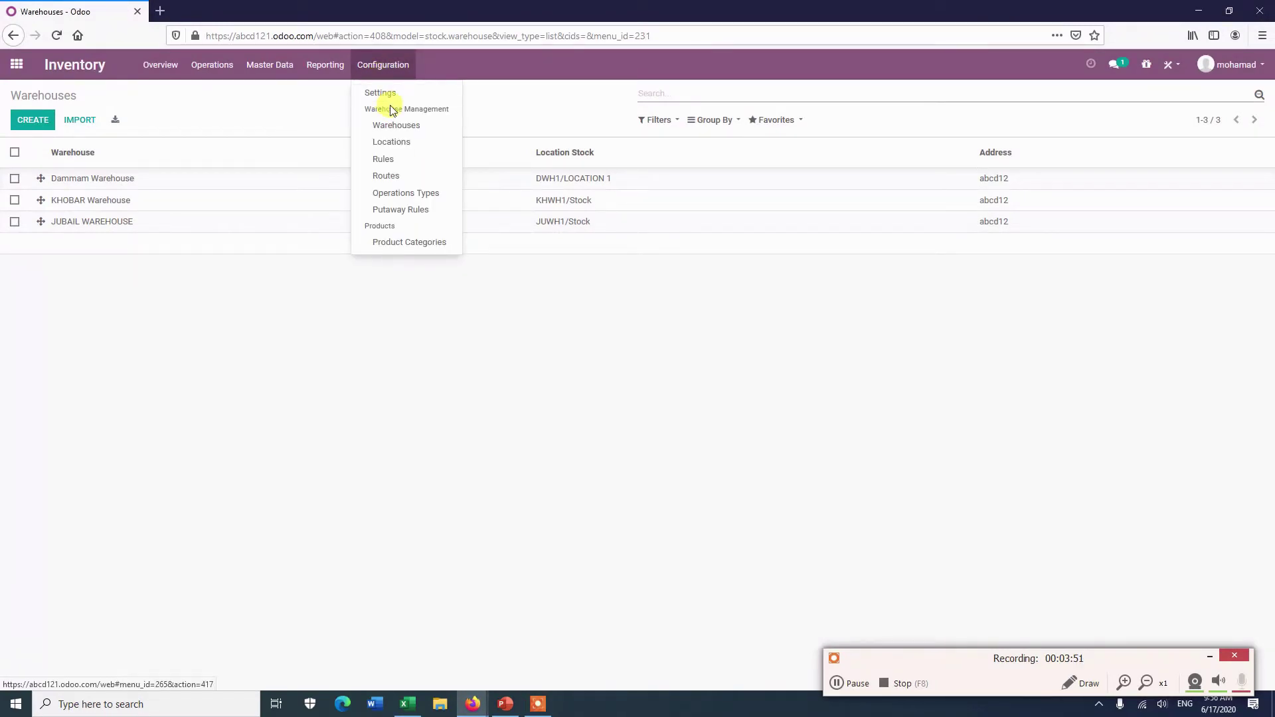
{"action": "left_click", "coordinate": [392, 126]}
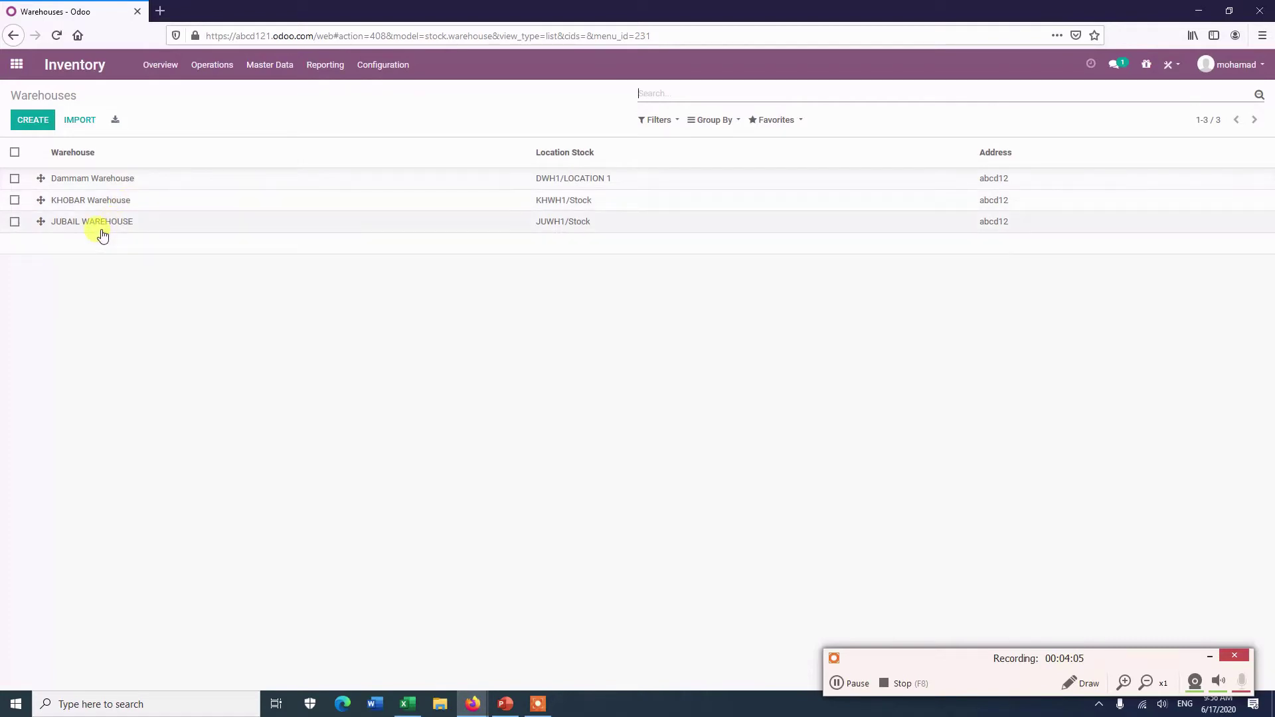
Open Dammam Warehouse for editing, toggle resupply from KHOBAR Warehouse on and back off, and save the record.
{"action": "left_click", "coordinate": [336, 179]}
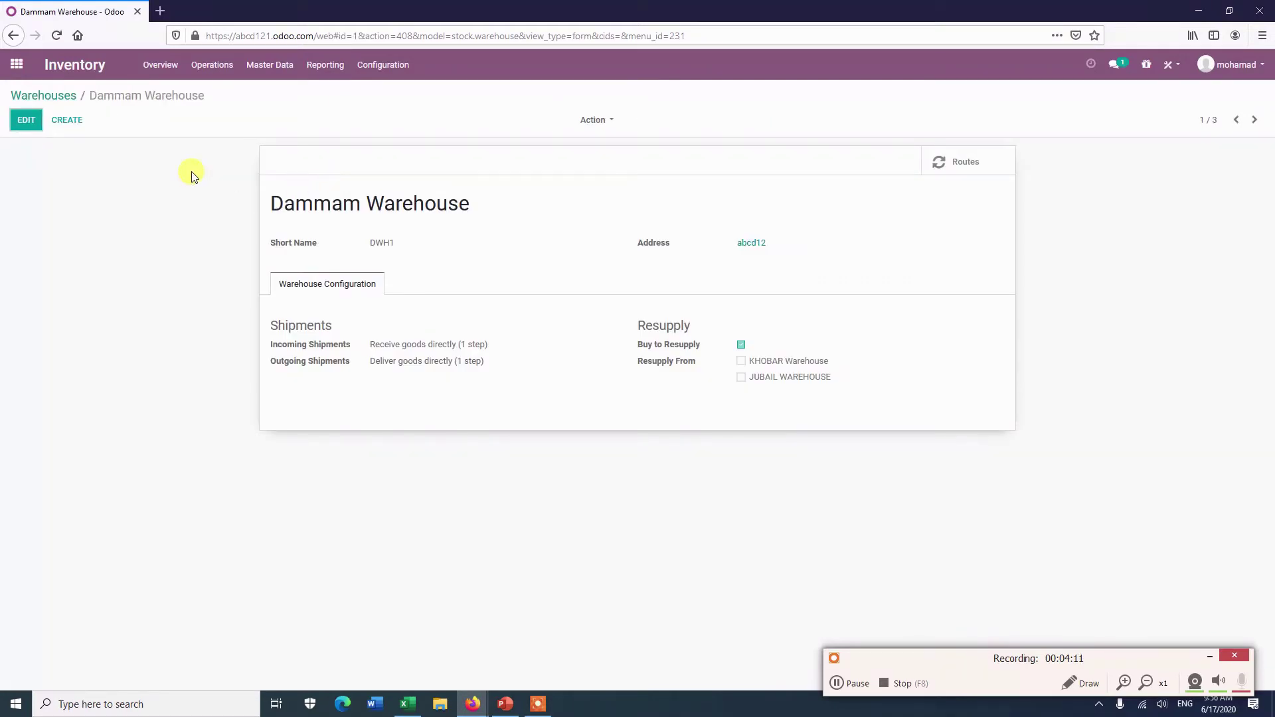
{"action": "left_click", "coordinate": [27, 121]}
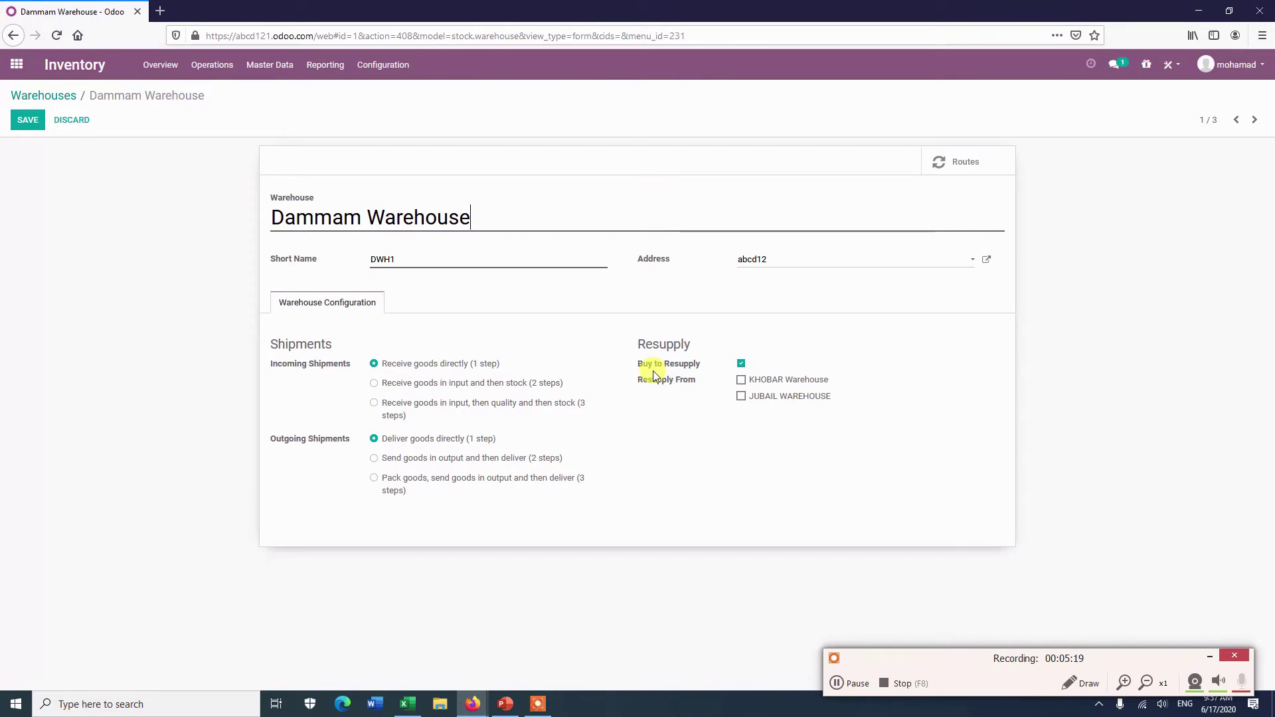
{"action": "left_click", "coordinate": [741, 381]}
{"action": "left_click", "coordinate": [741, 381]}
{"action": "left_click", "coordinate": [27, 123]}
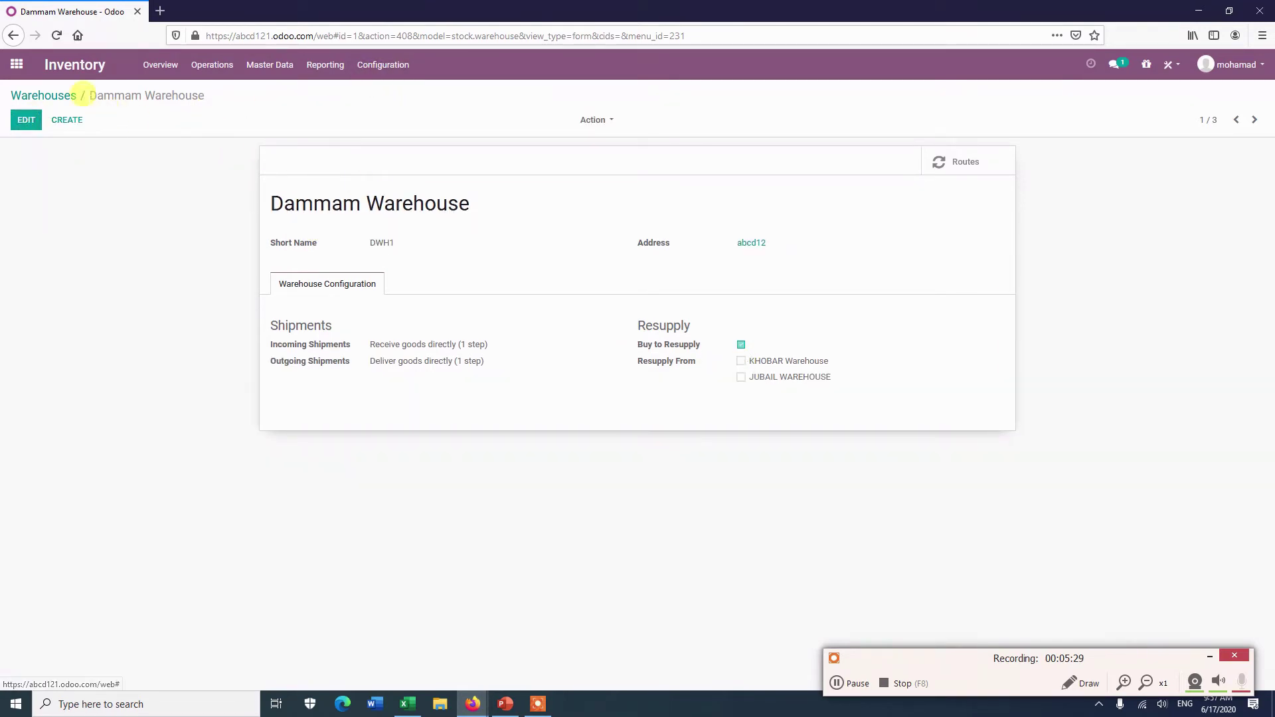
Open the Locations list and view the warehouse hierarchy diagram slide in PowerPoint.
{"action": "left_click", "coordinate": [51, 97]}
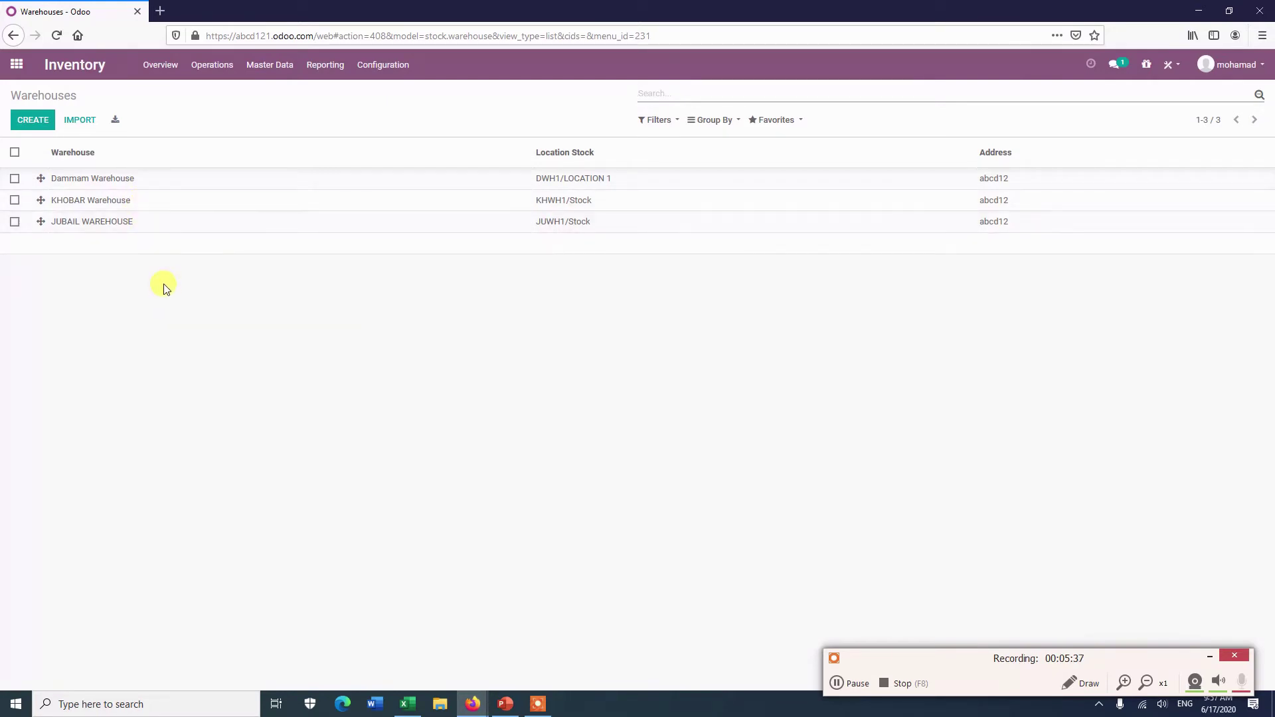
{"action": "left_click", "coordinate": [389, 65]}
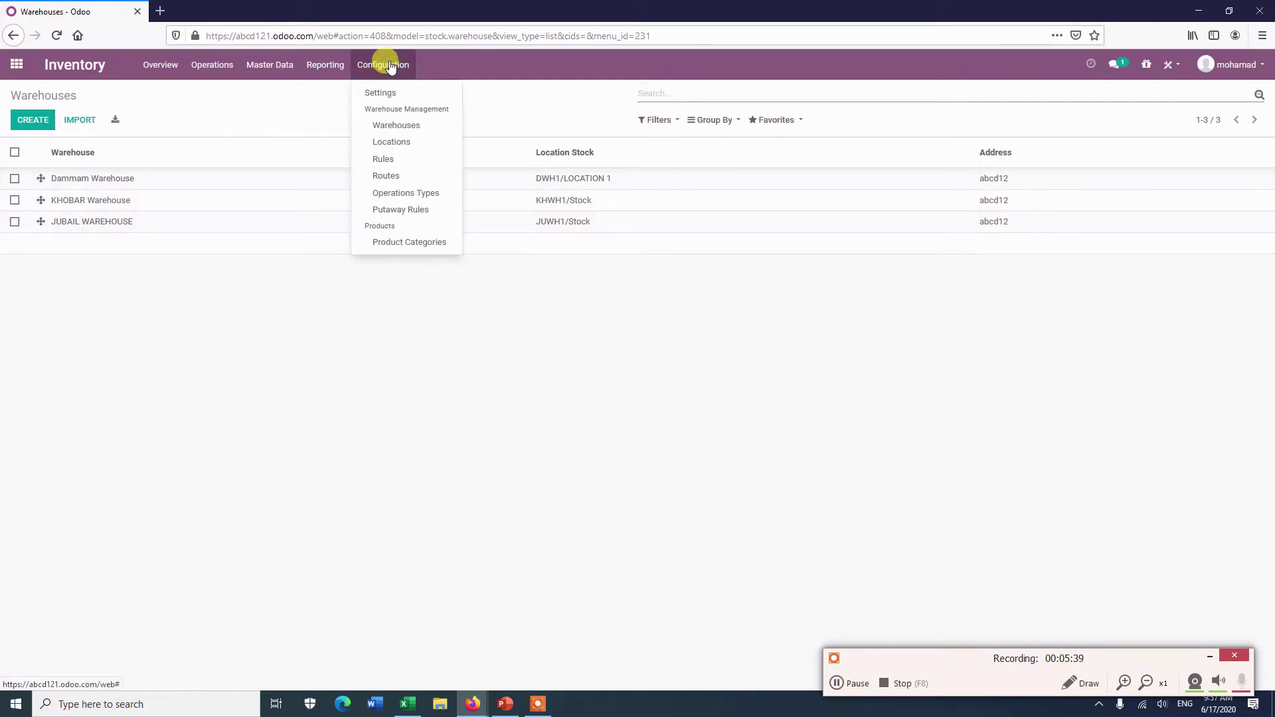
{"action": "left_click", "coordinate": [393, 142]}
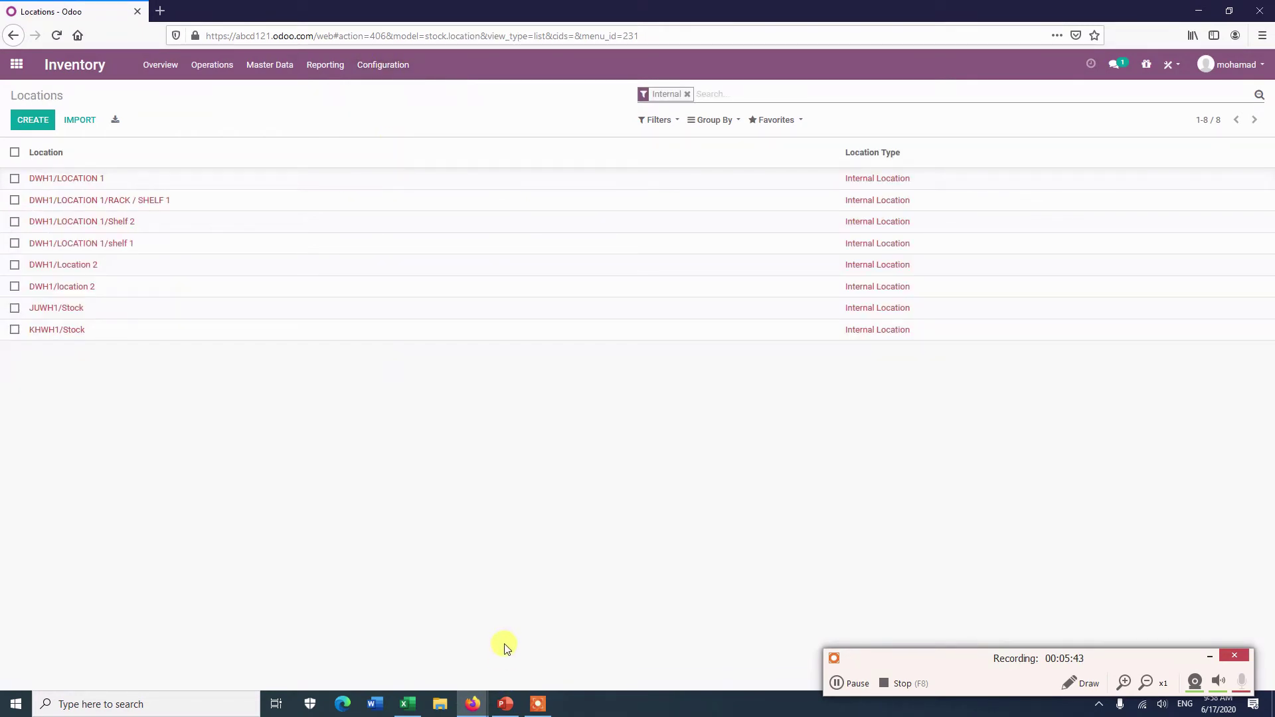
{"action": "left_click", "coordinate": [505, 703]}
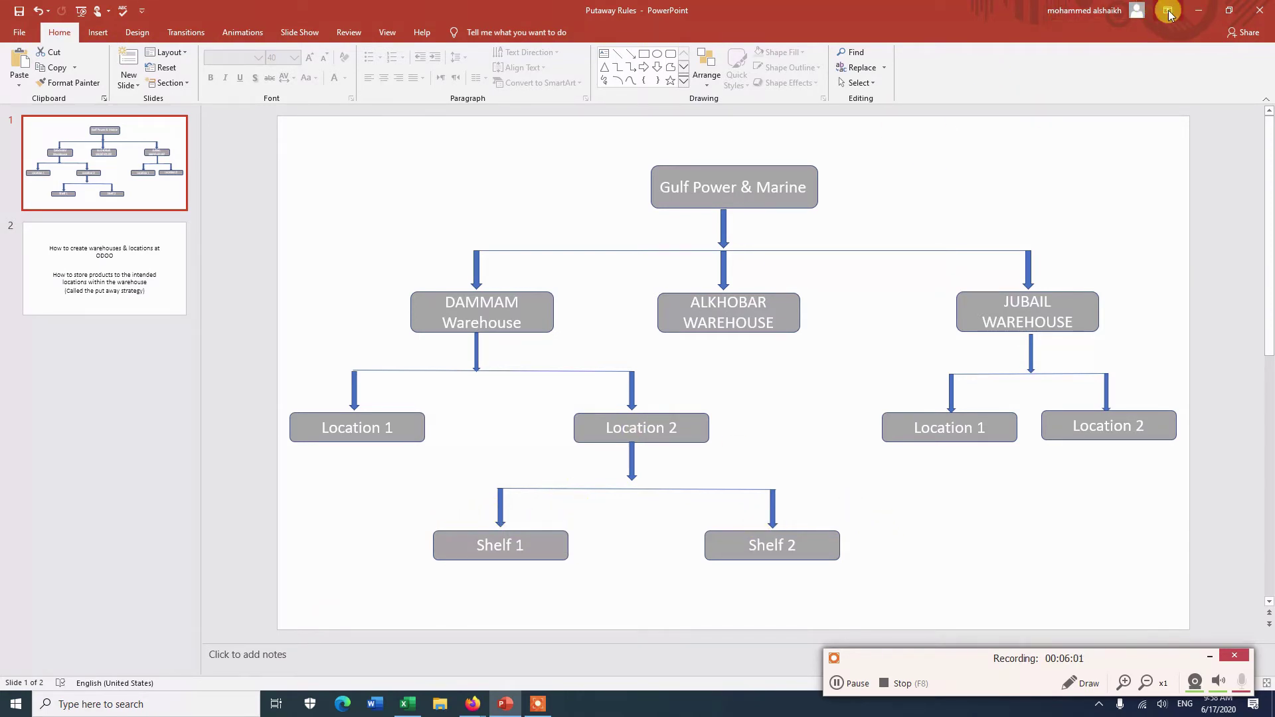
{"action": "left_click", "coordinate": [1198, 10]}
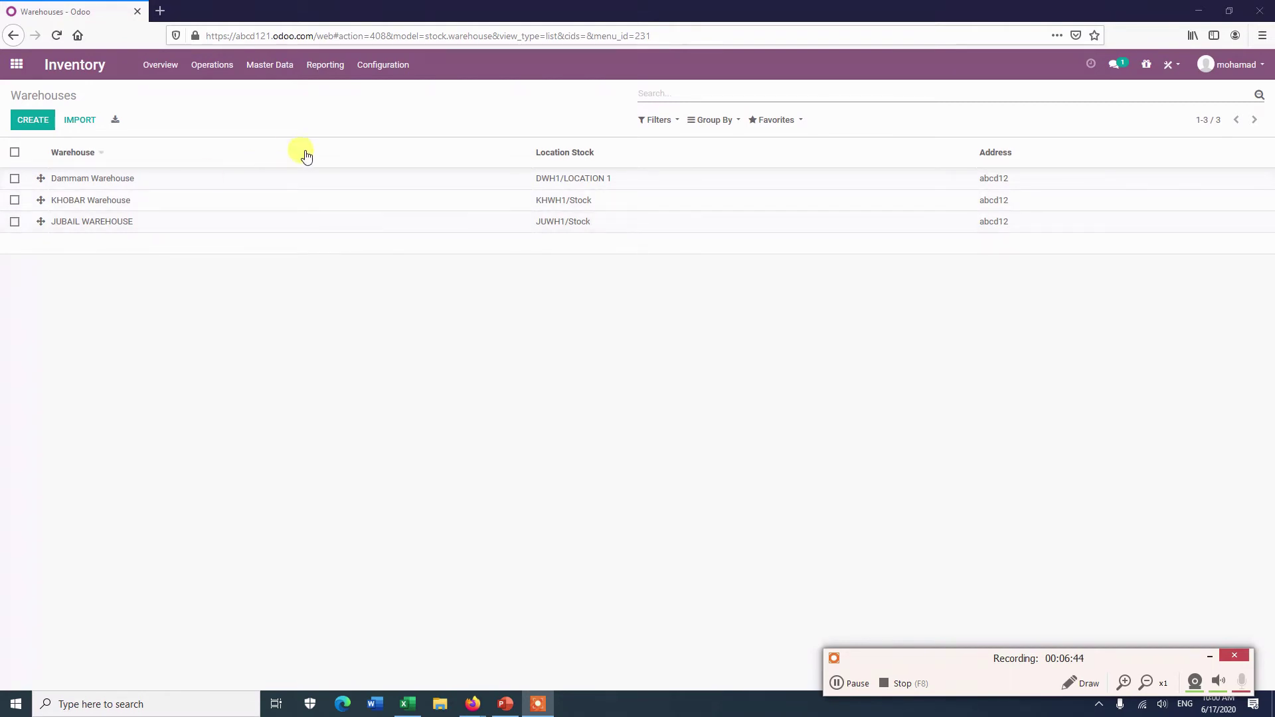
Open the list of internal locations in Odoo Inventory and examine how they are nested under each warehouse.
{"action": "left_click", "coordinate": [387, 67]}
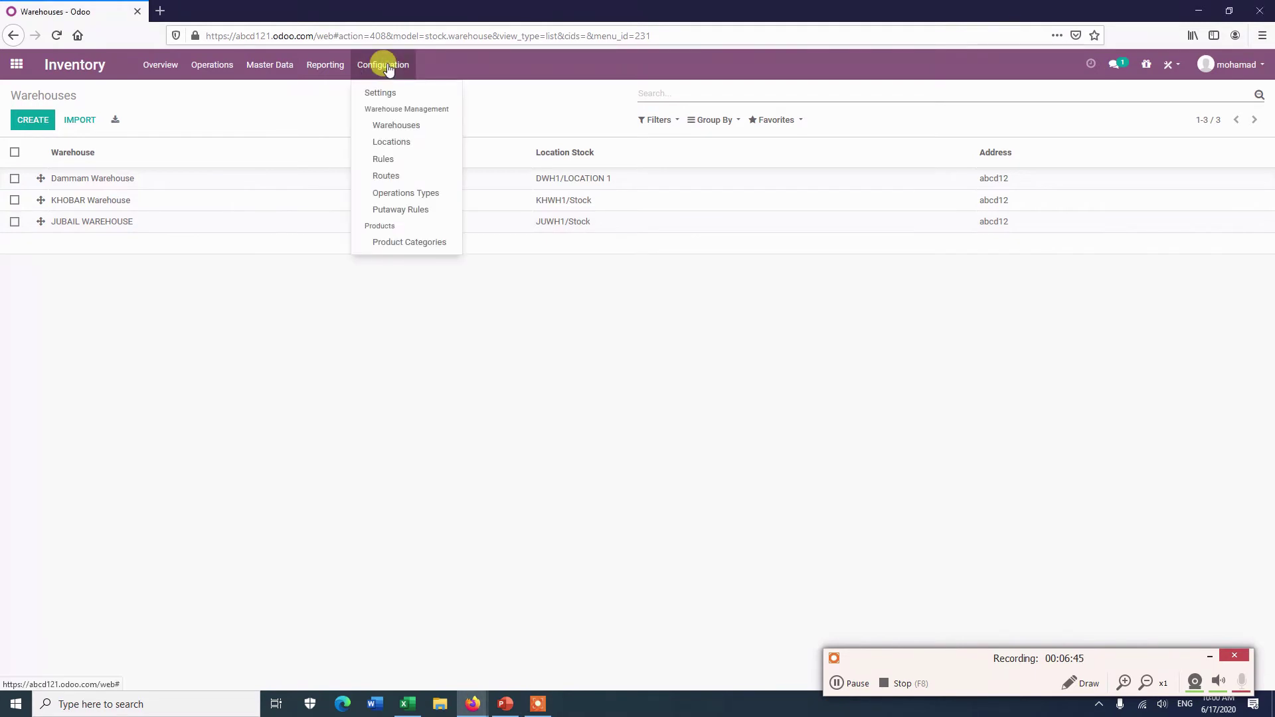
{"action": "left_click", "coordinate": [399, 141]}
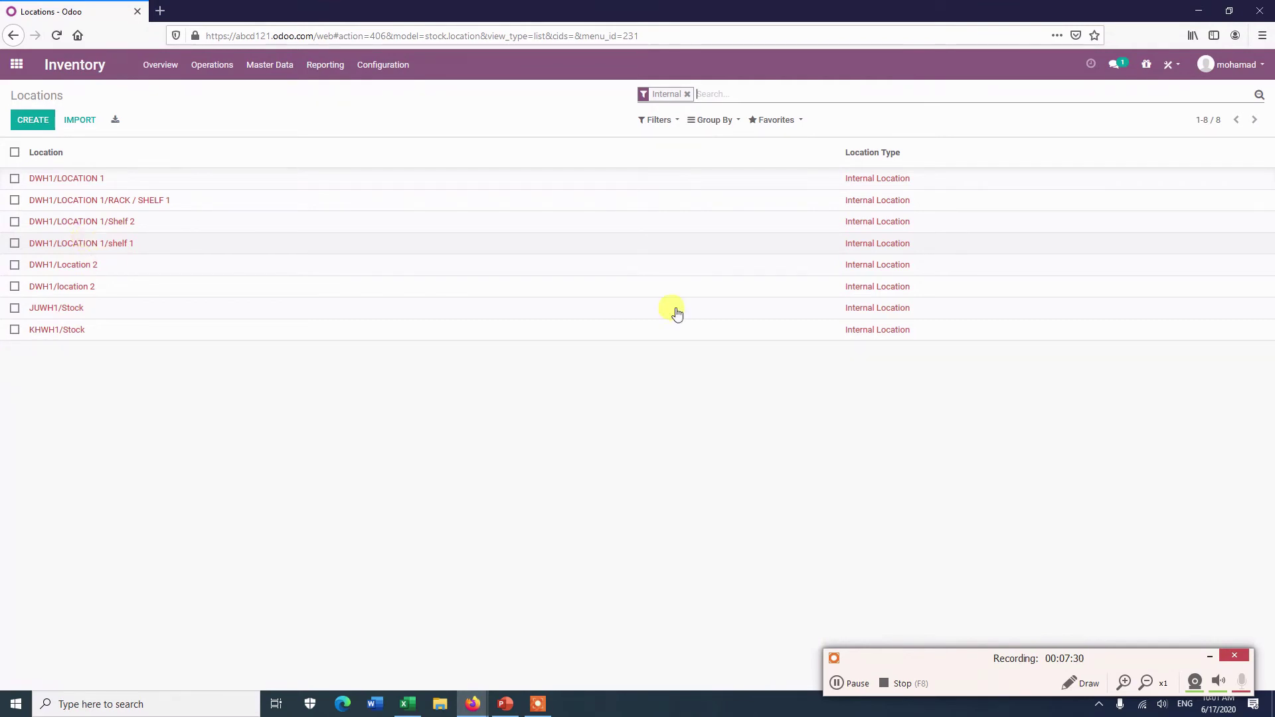
{"action": "left_click", "coordinate": [855, 684]}
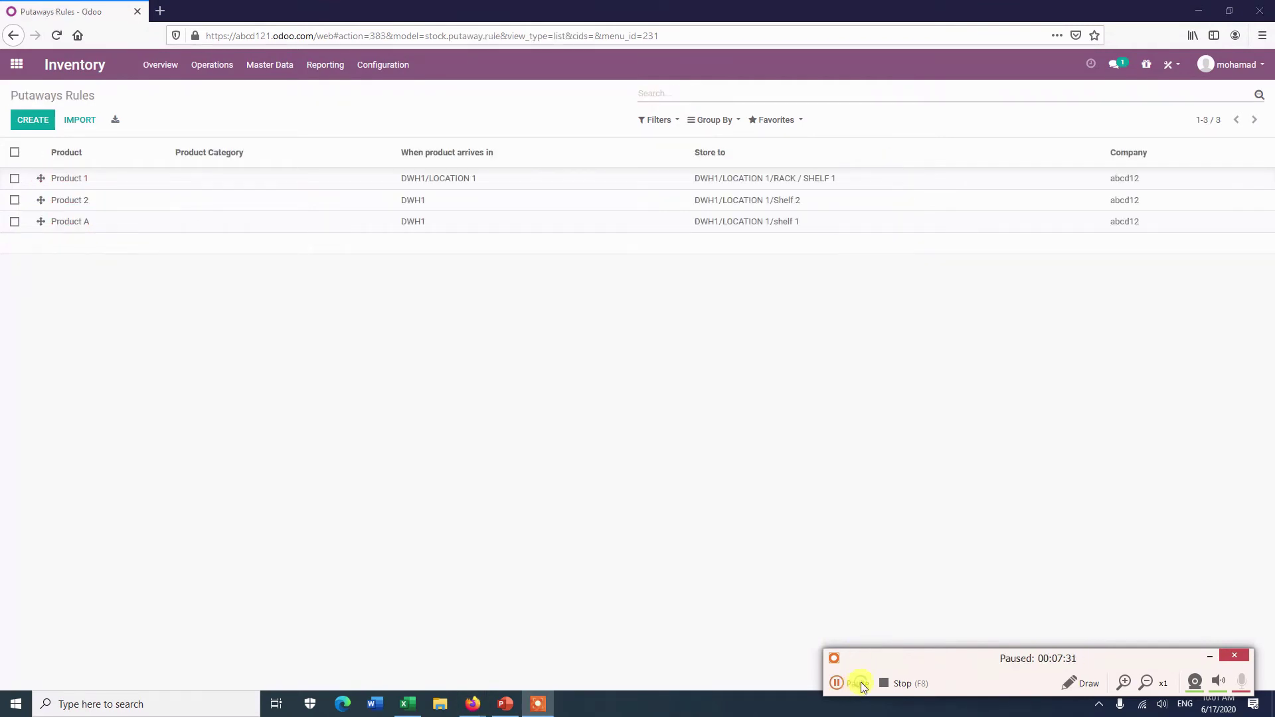
{"action": "left_click", "coordinate": [860, 683]}
Open the putaway rules list and inspect the product, arrival and storage fields of the existing Product A rule.
{"action": "left_click", "coordinate": [377, 70]}
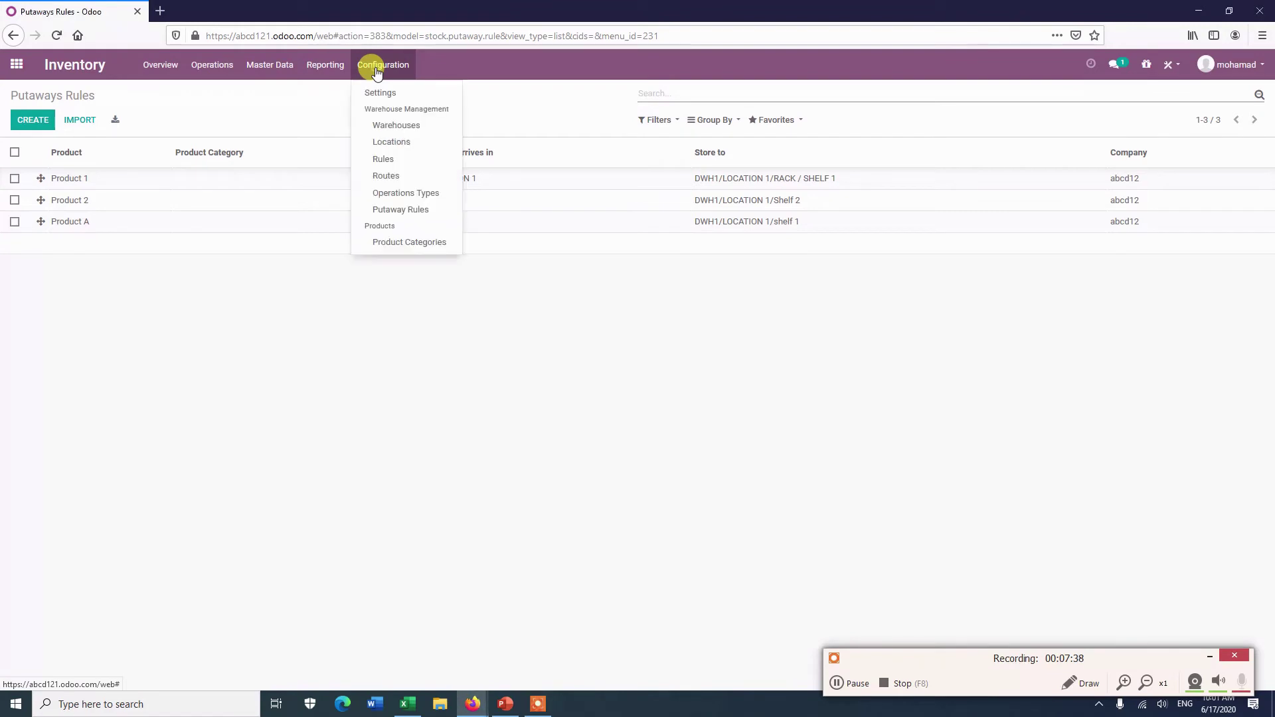
{"action": "left_click", "coordinate": [392, 209]}
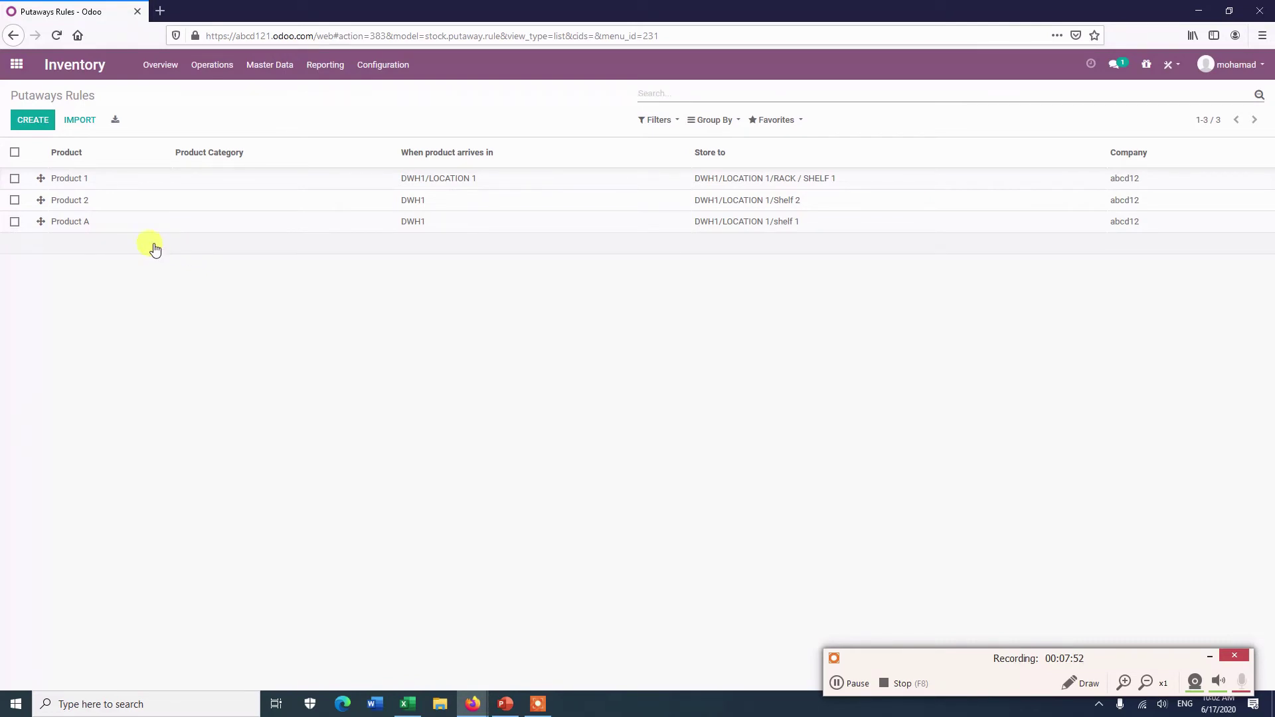
{"action": "left_click", "coordinate": [123, 222]}
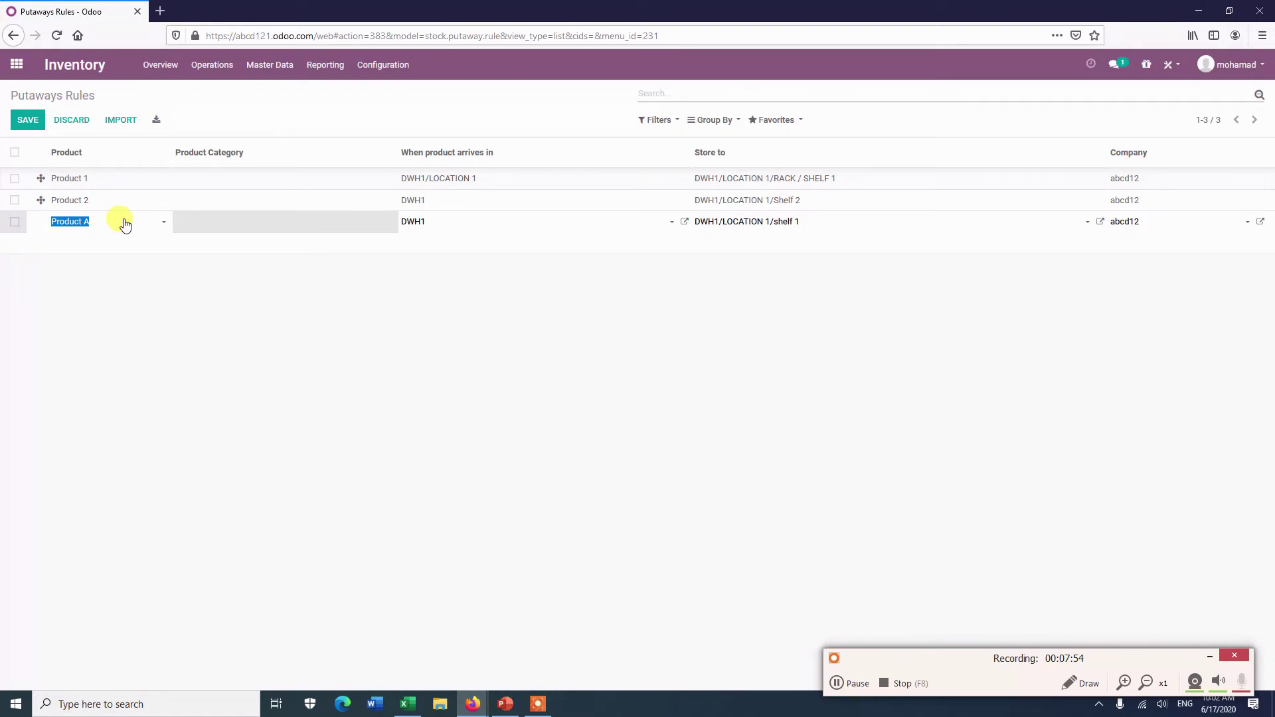
{"action": "left_click", "coordinate": [227, 219]}
{"action": "key", "text": "Tab"}
{"action": "left_click", "coordinate": [56, 267]}
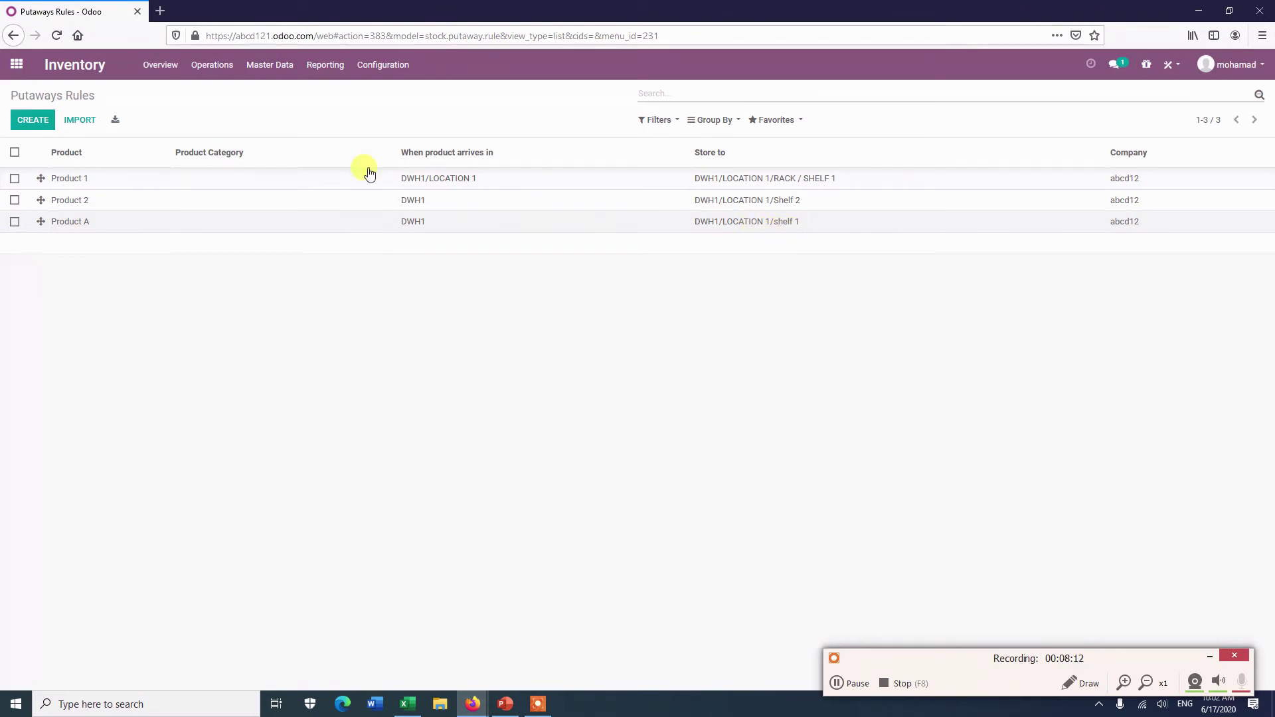
{"action": "left_click", "coordinate": [30, 119]}
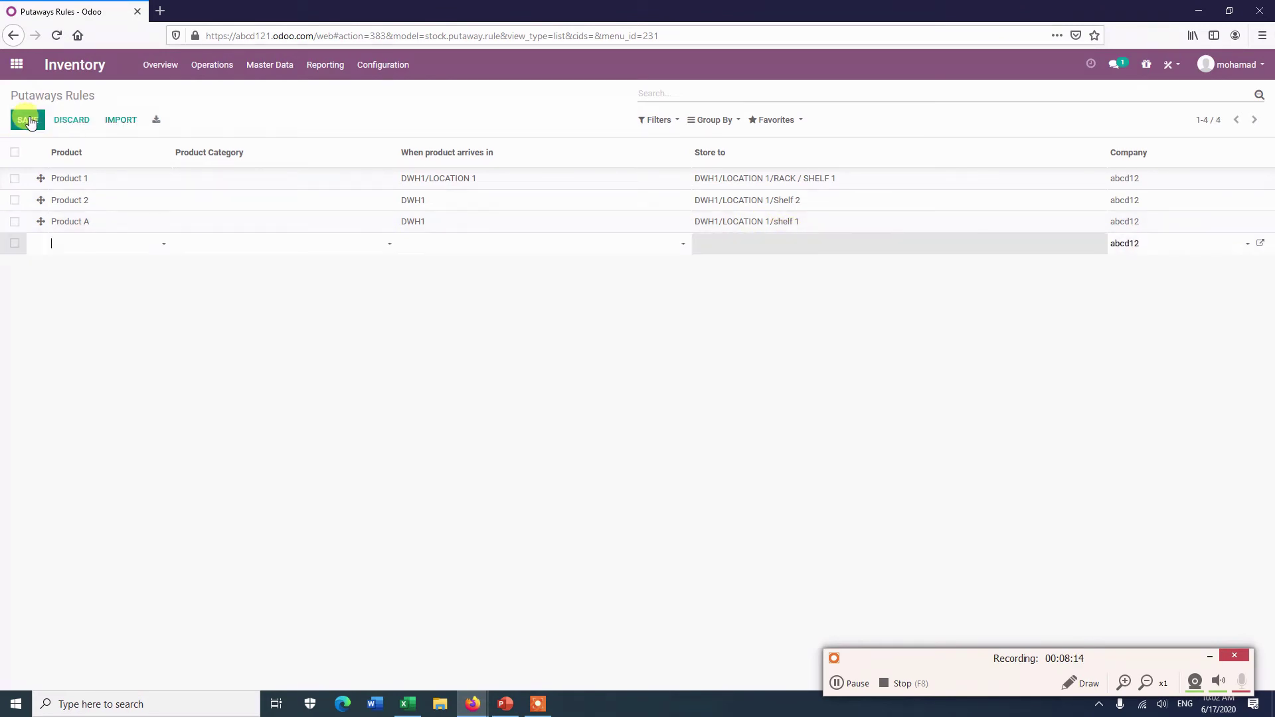
{"action": "left_click", "coordinate": [75, 250]}
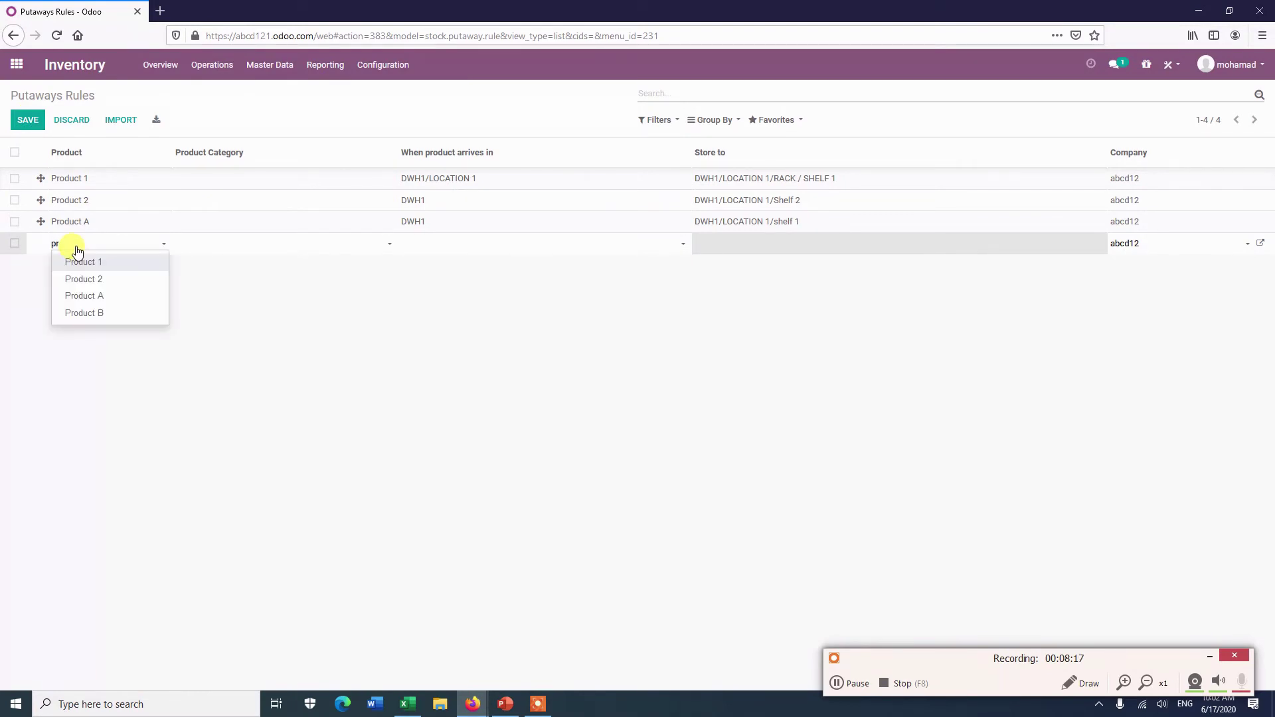
{"action": "left_click", "coordinate": [86, 314]}
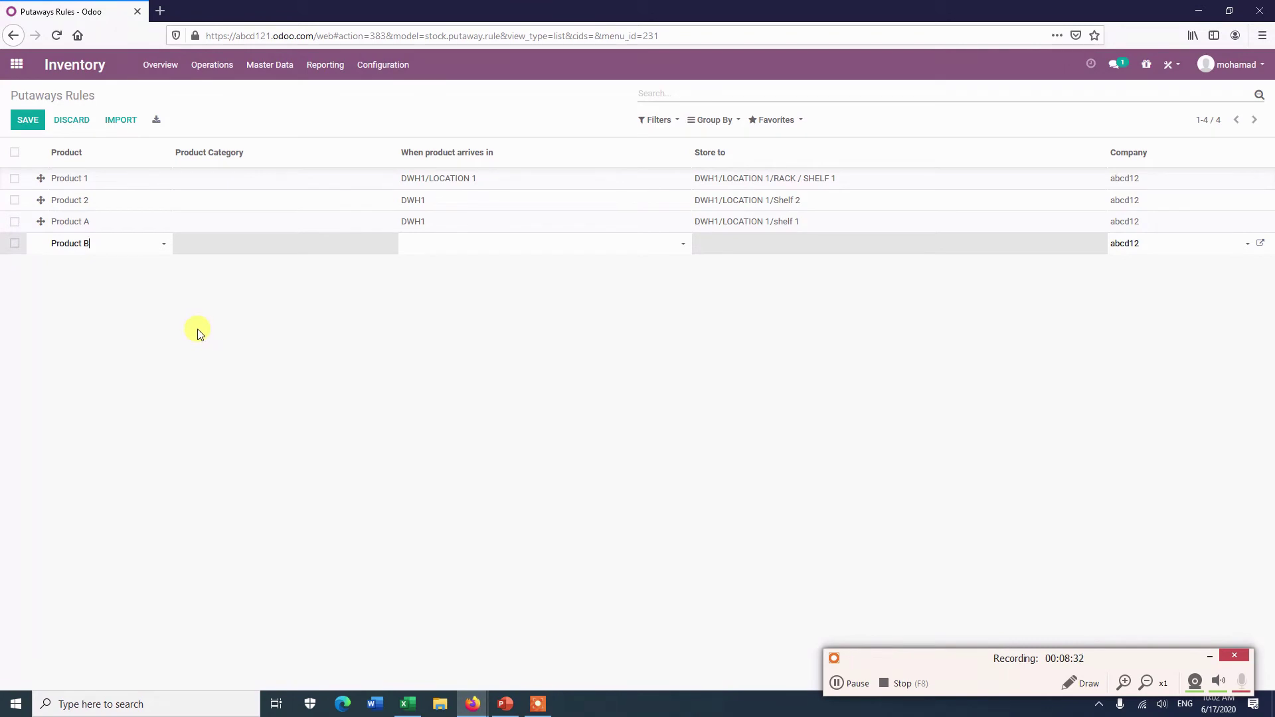
{"action": "left_click", "coordinate": [62, 295]}
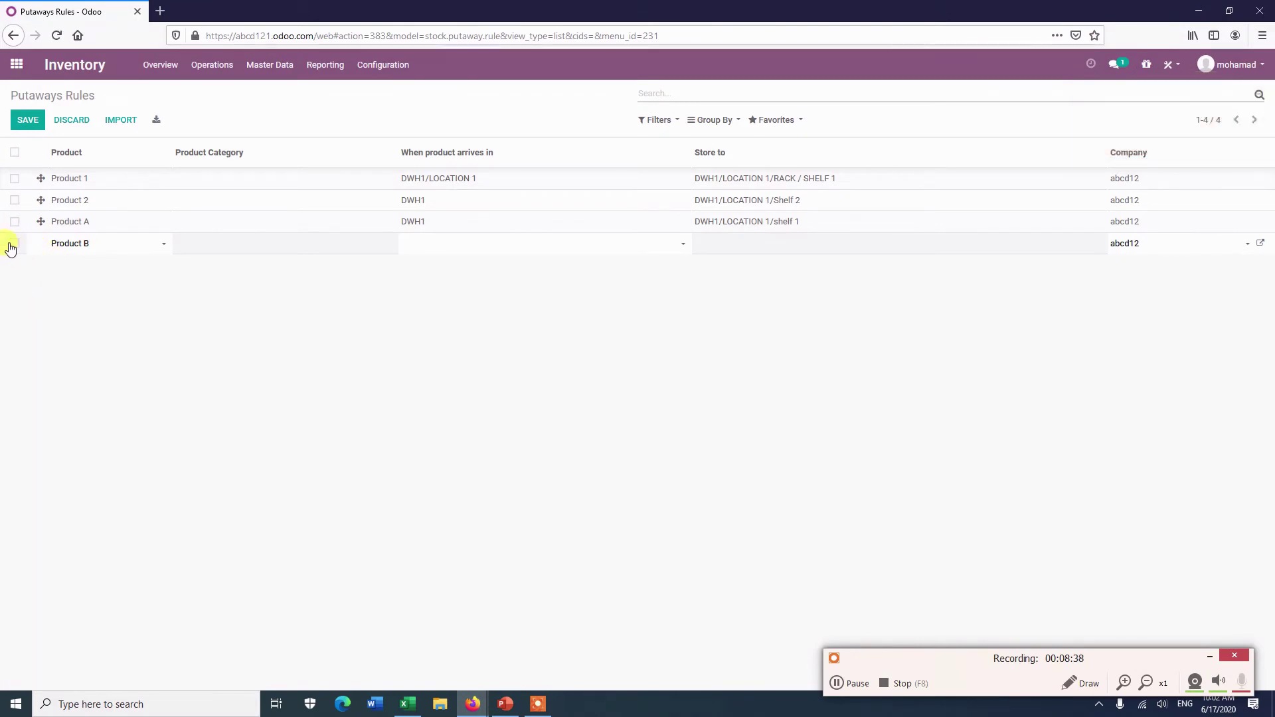
Discard the unfinished putaway rule and open the putaway rules of Product B from its product record.
{"action": "left_click", "coordinate": [266, 69]}
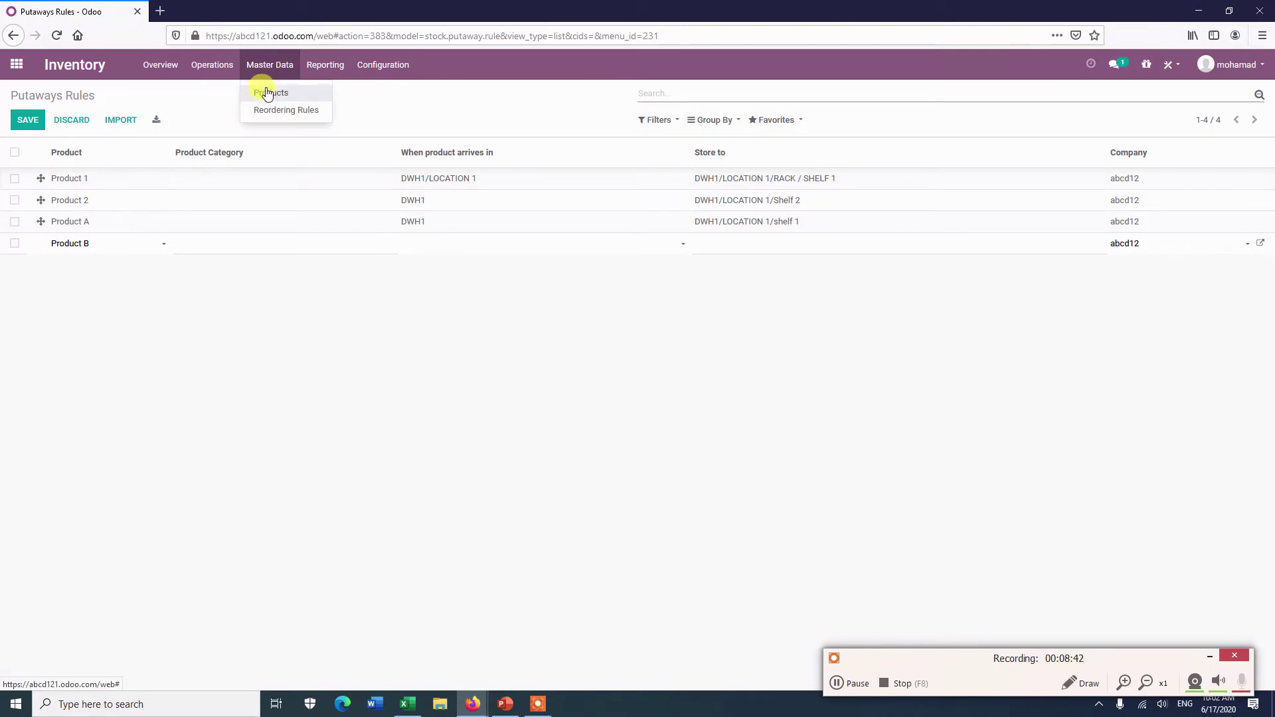
{"action": "left_click", "coordinate": [266, 94]}
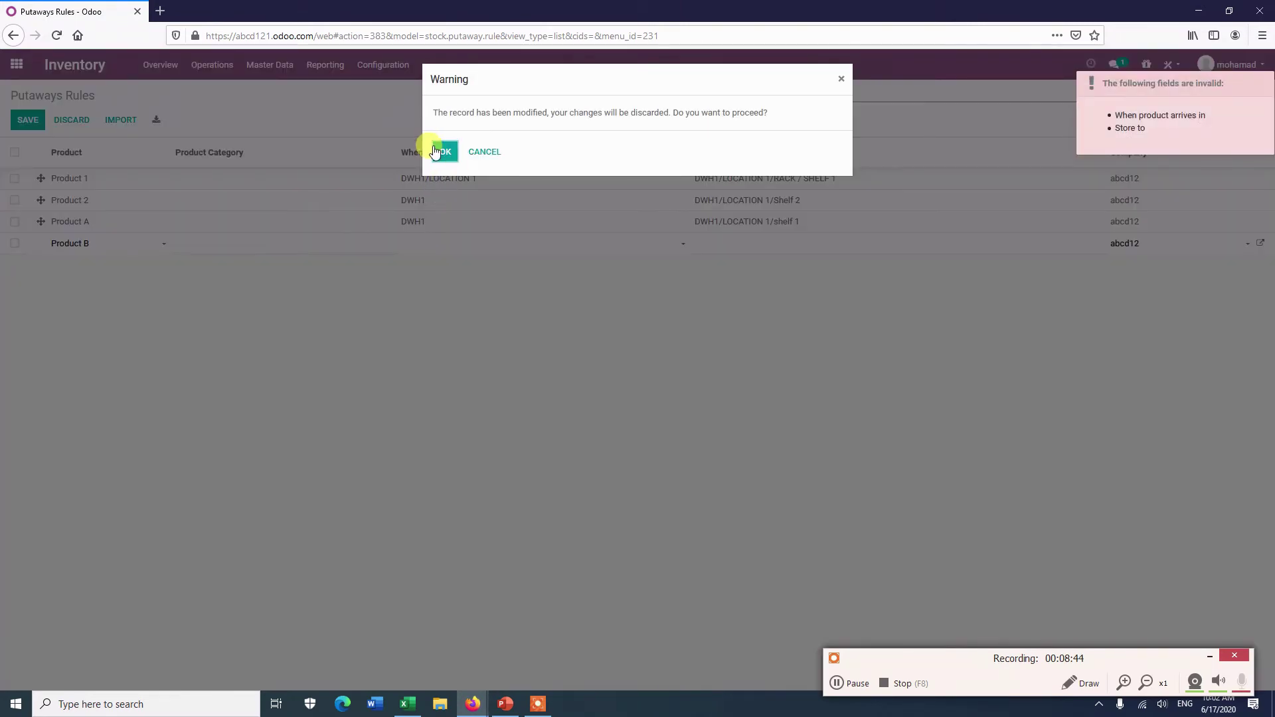
{"action": "left_click", "coordinate": [433, 143]}
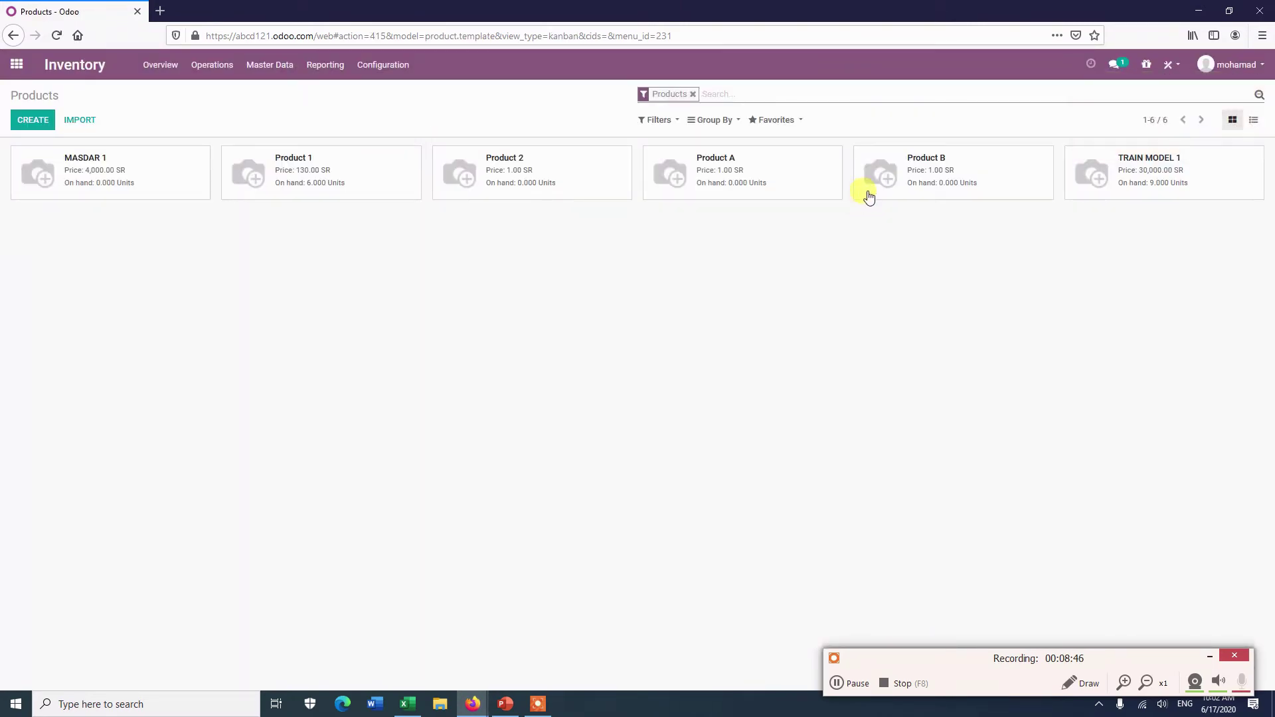
{"action": "left_click", "coordinate": [907, 159]}
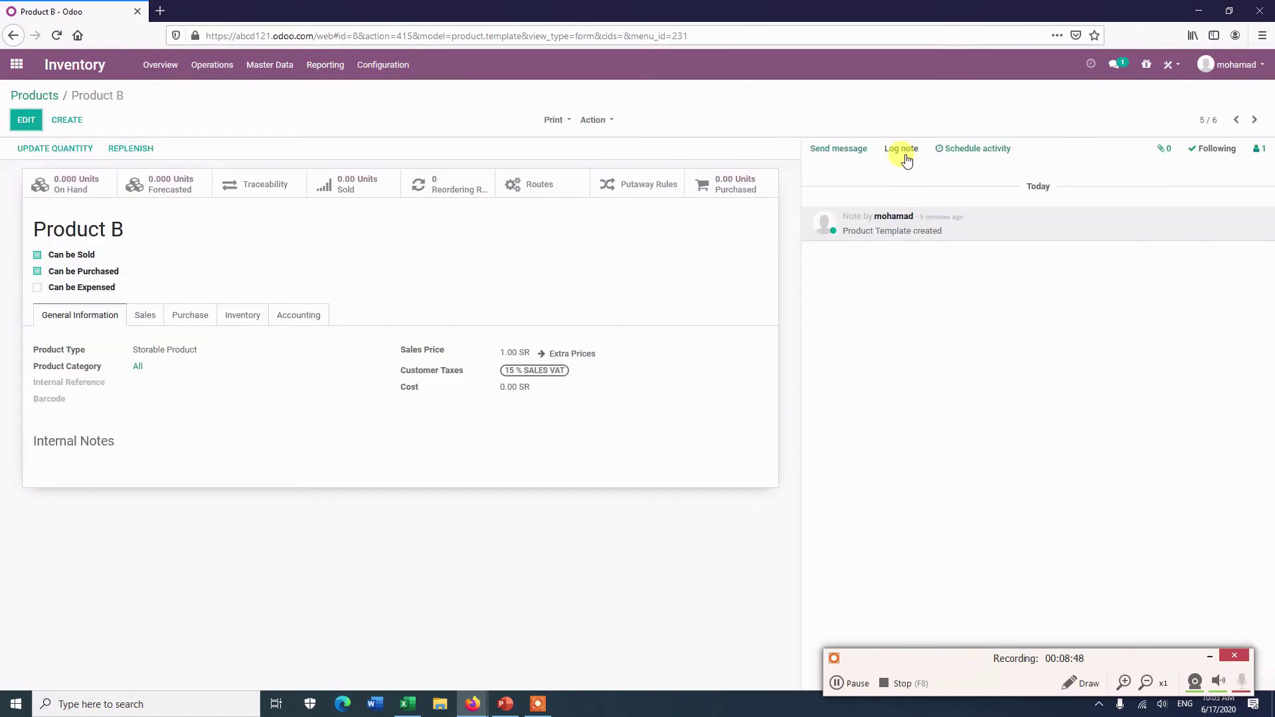
{"action": "left_click", "coordinate": [640, 186]}
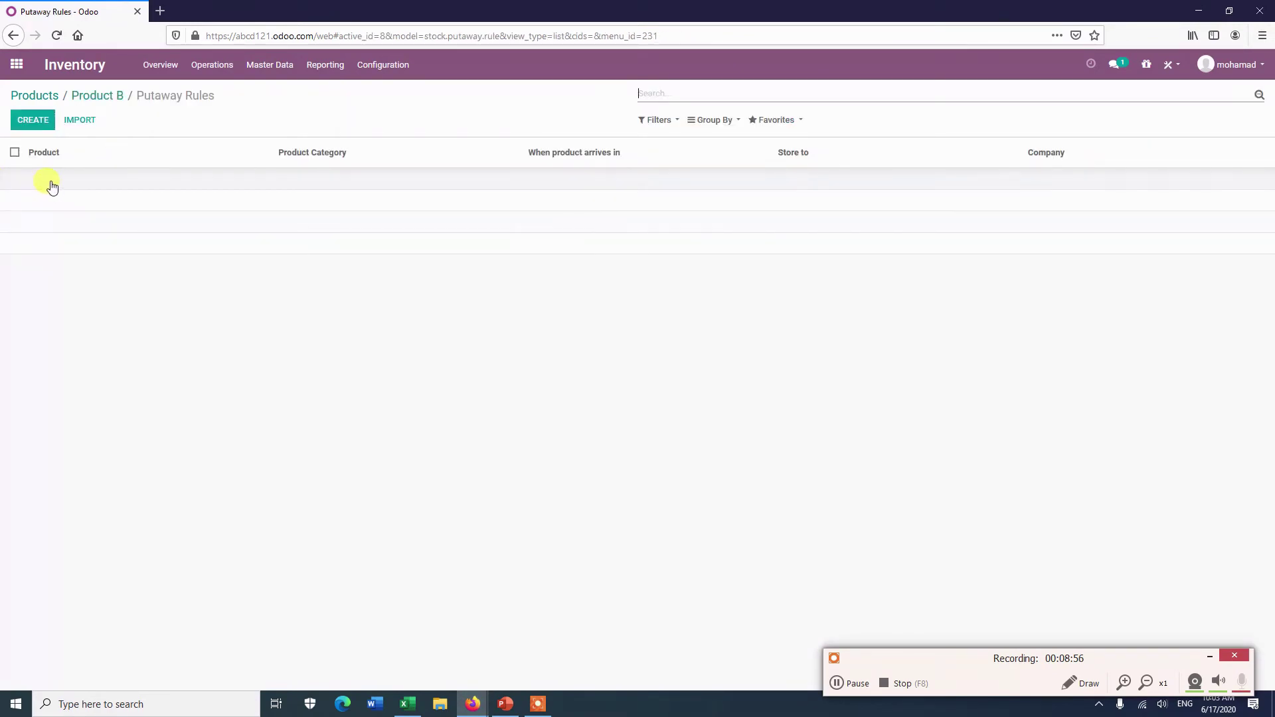
Create and save a putaway rule for Product B that sends arrivals in DWH1 to DWH1/LOCATION 1/Shelf 2.
{"action": "left_click", "coordinate": [46, 124]}
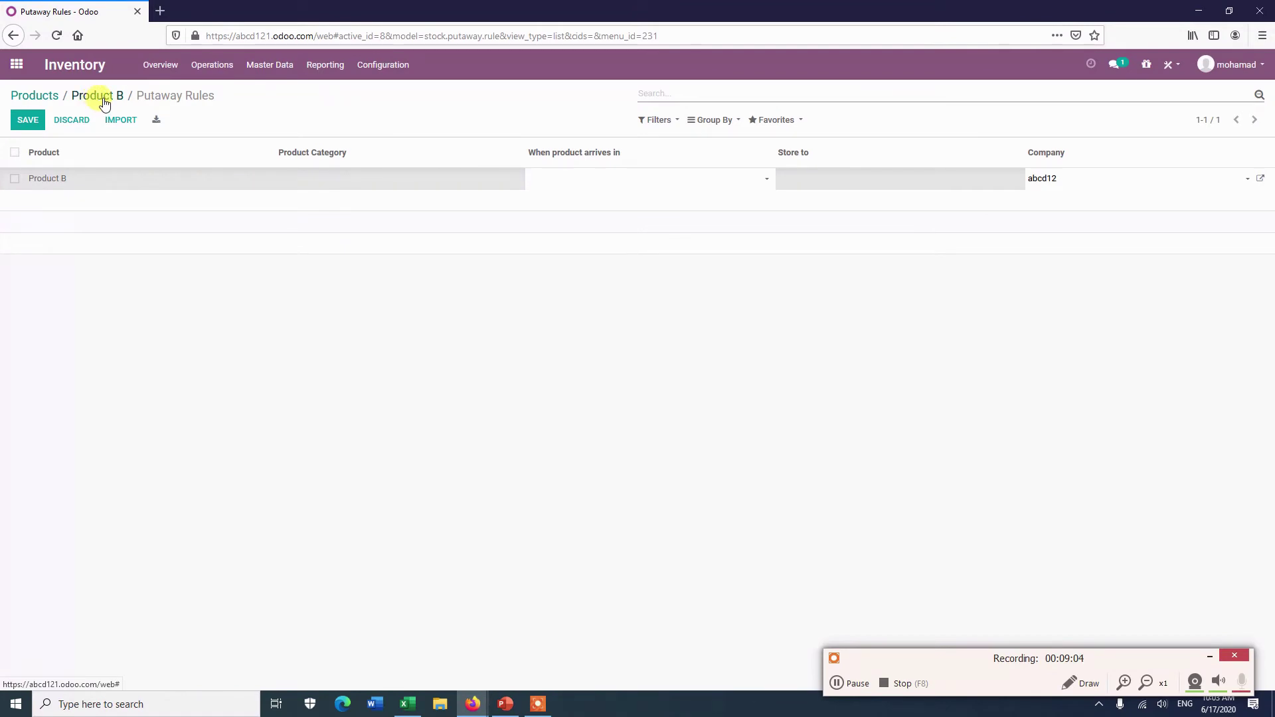
{"action": "left_click", "coordinate": [535, 183]}
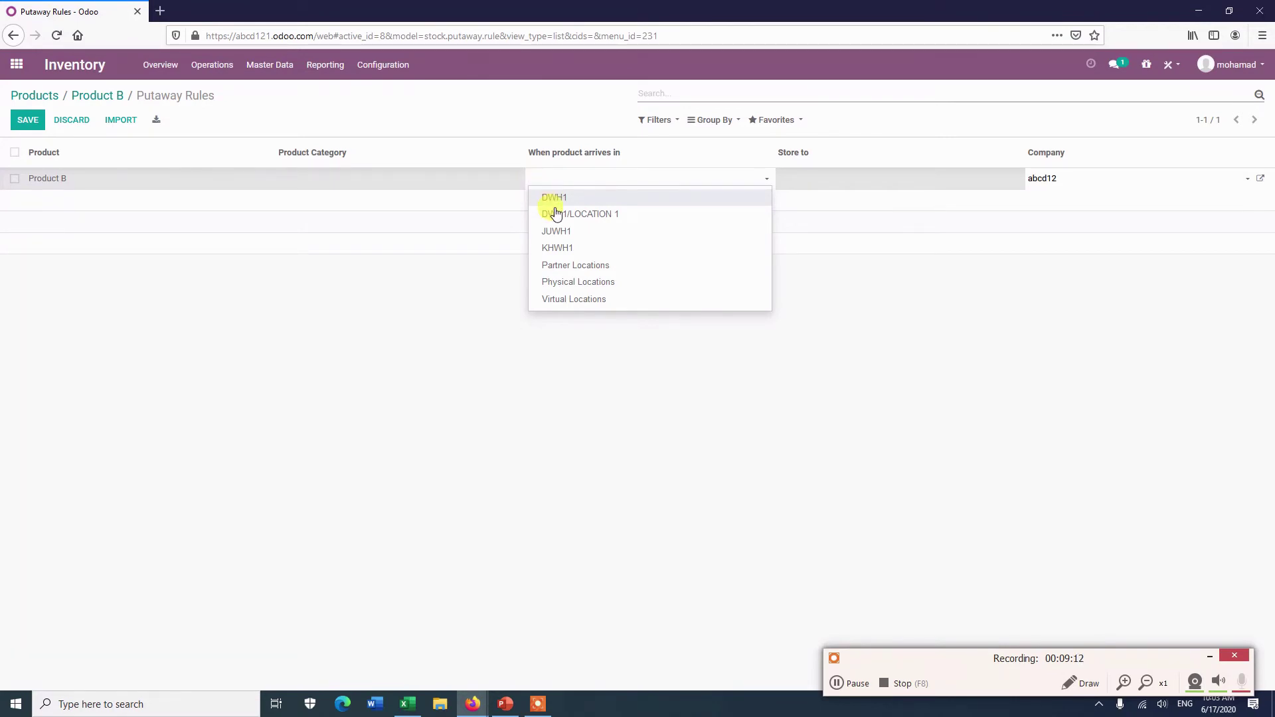
{"action": "left_click", "coordinate": [554, 199]}
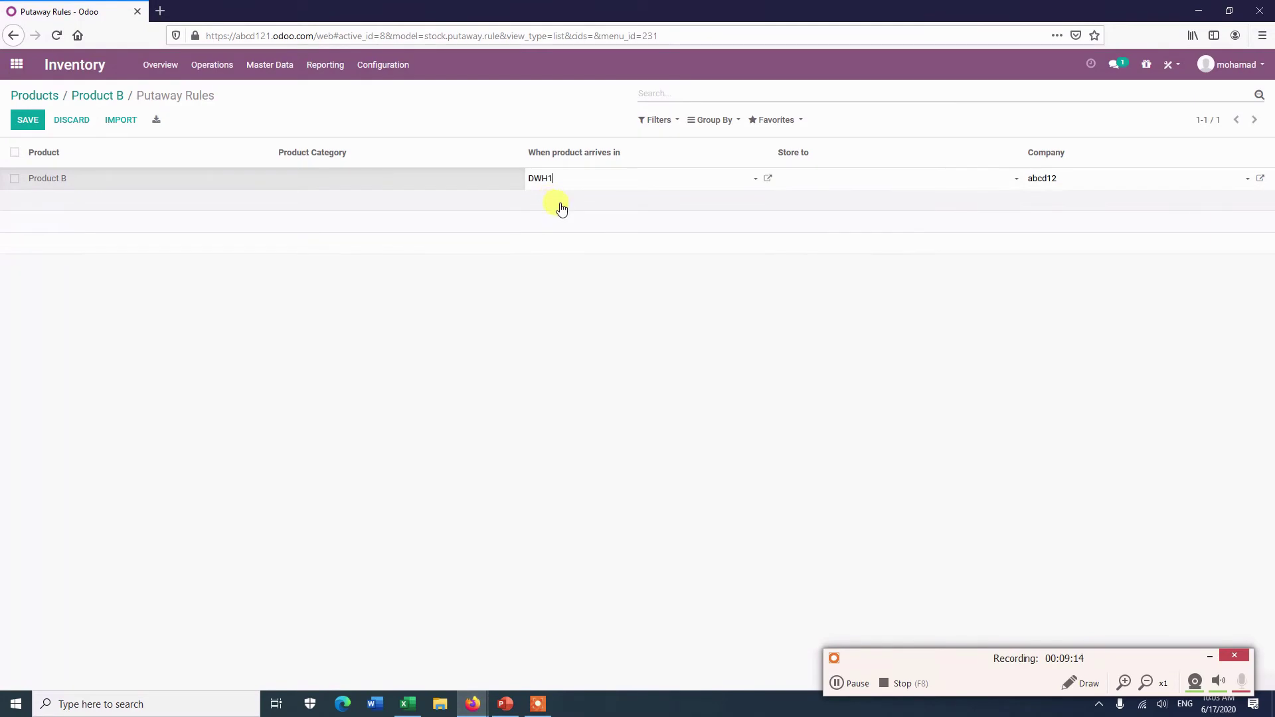
{"action": "left_click", "coordinate": [792, 184]}
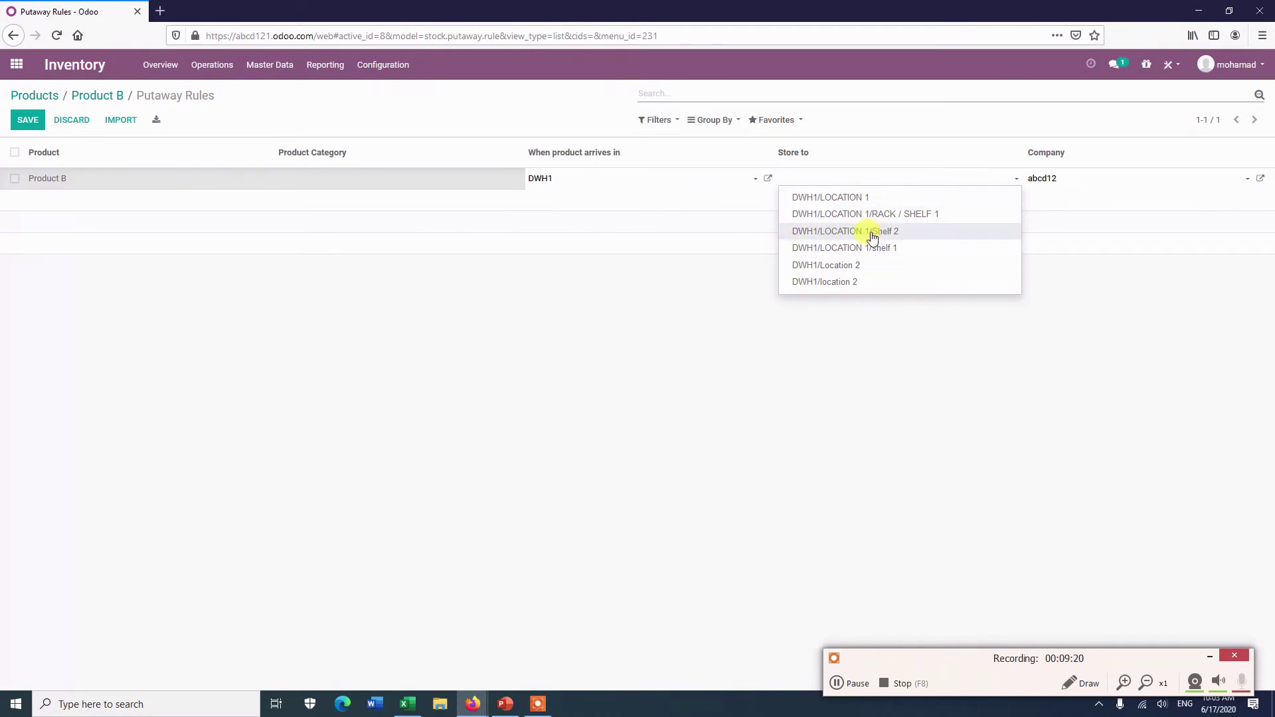
{"action": "left_click", "coordinate": [850, 232]}
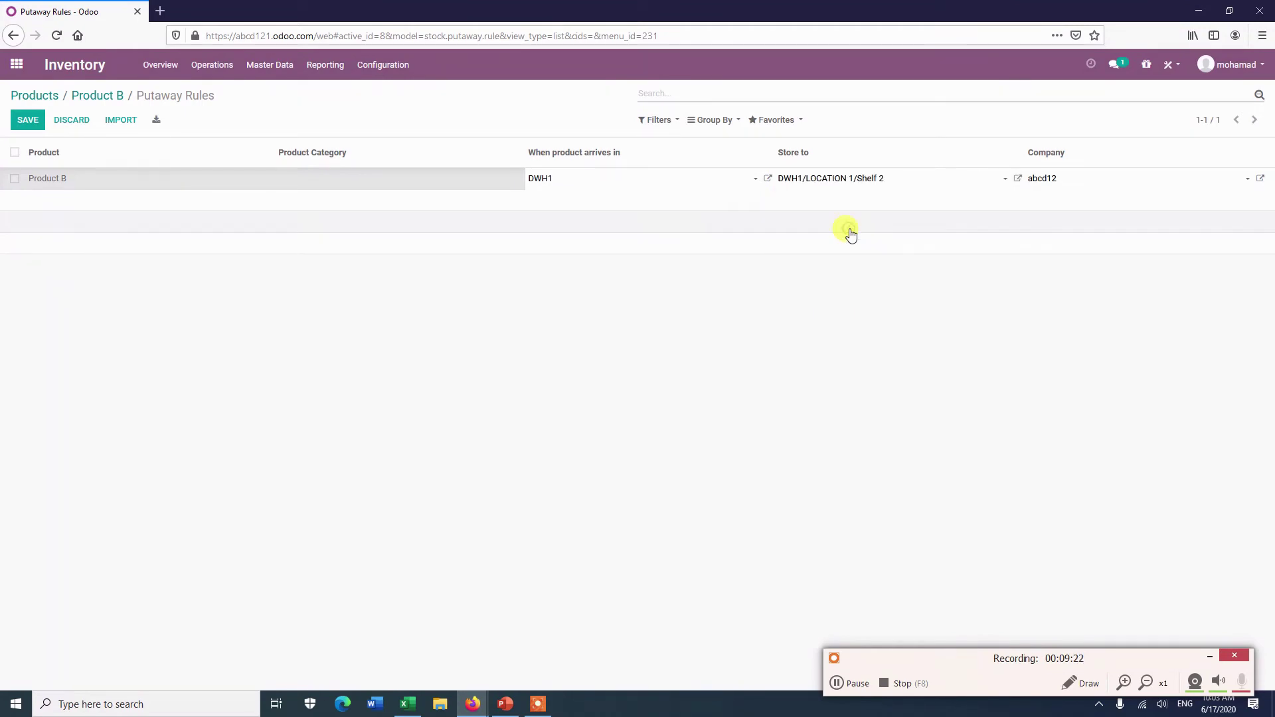
{"action": "left_click", "coordinate": [22, 127]}
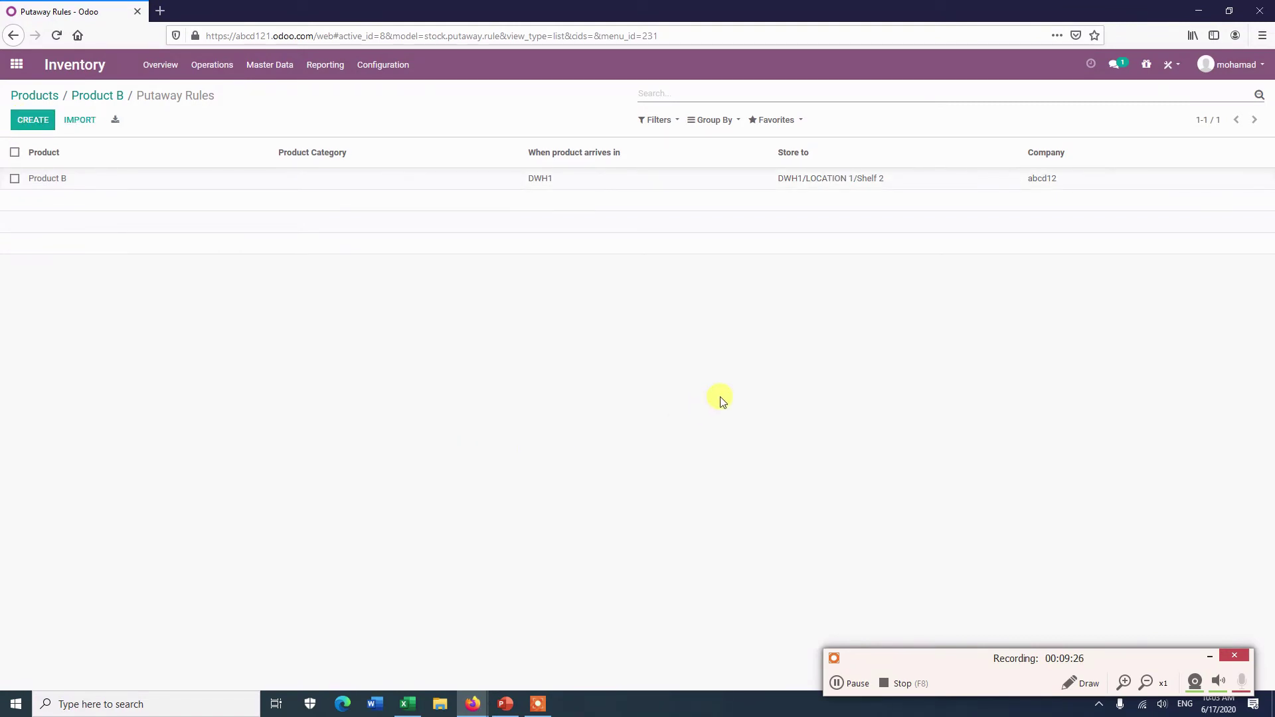
Open the full putaway rules list to check the rules of all products.
{"action": "left_click", "coordinate": [369, 70]}
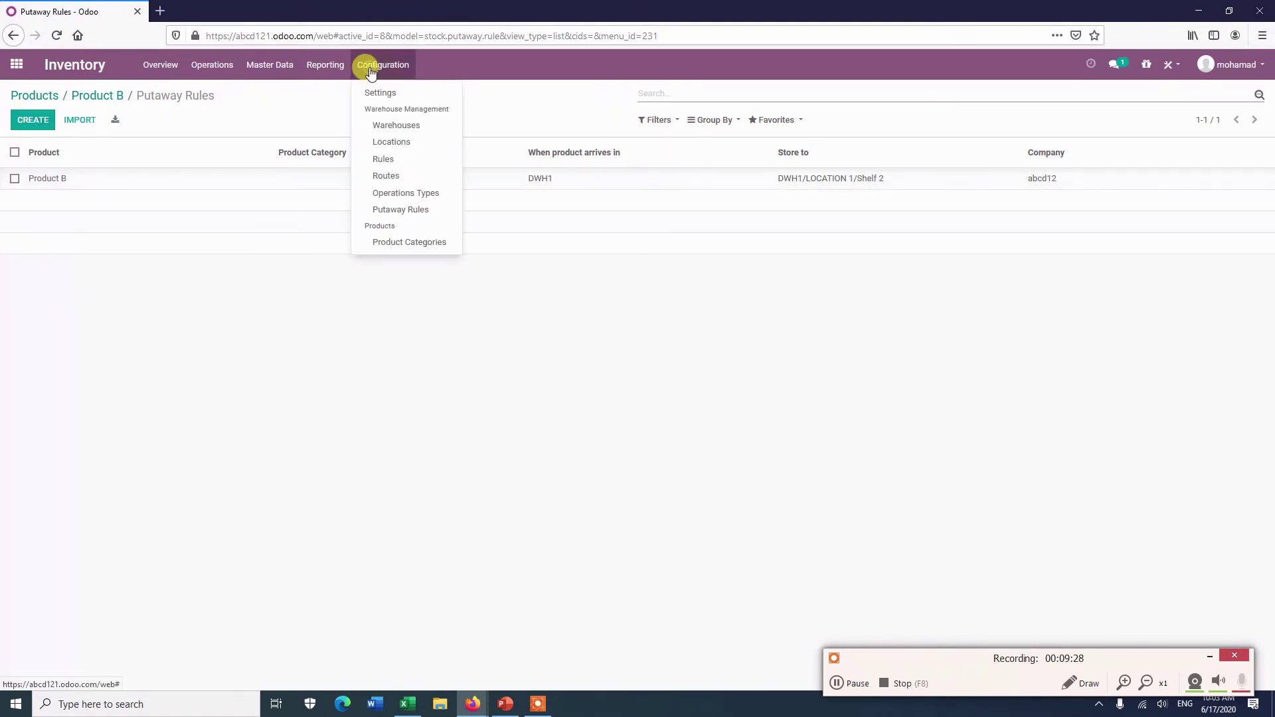
{"action": "left_click", "coordinate": [386, 209]}
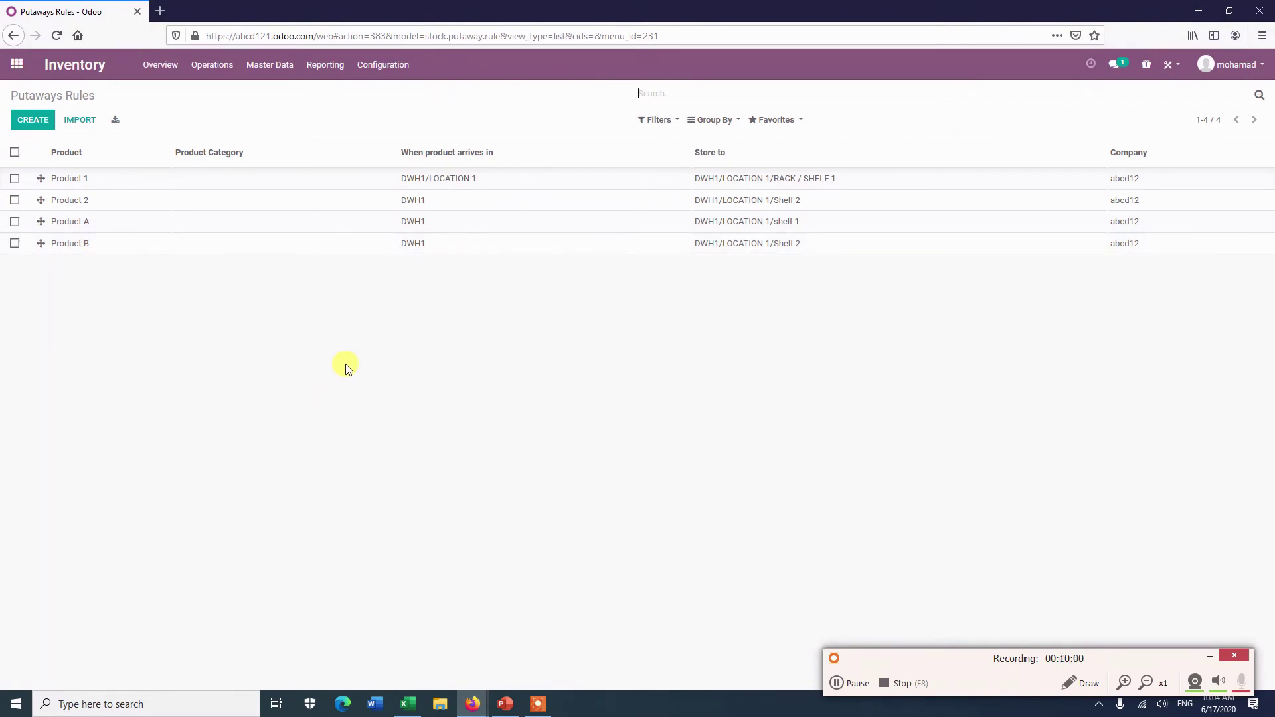
{"action": "left_click", "coordinate": [853, 683]}
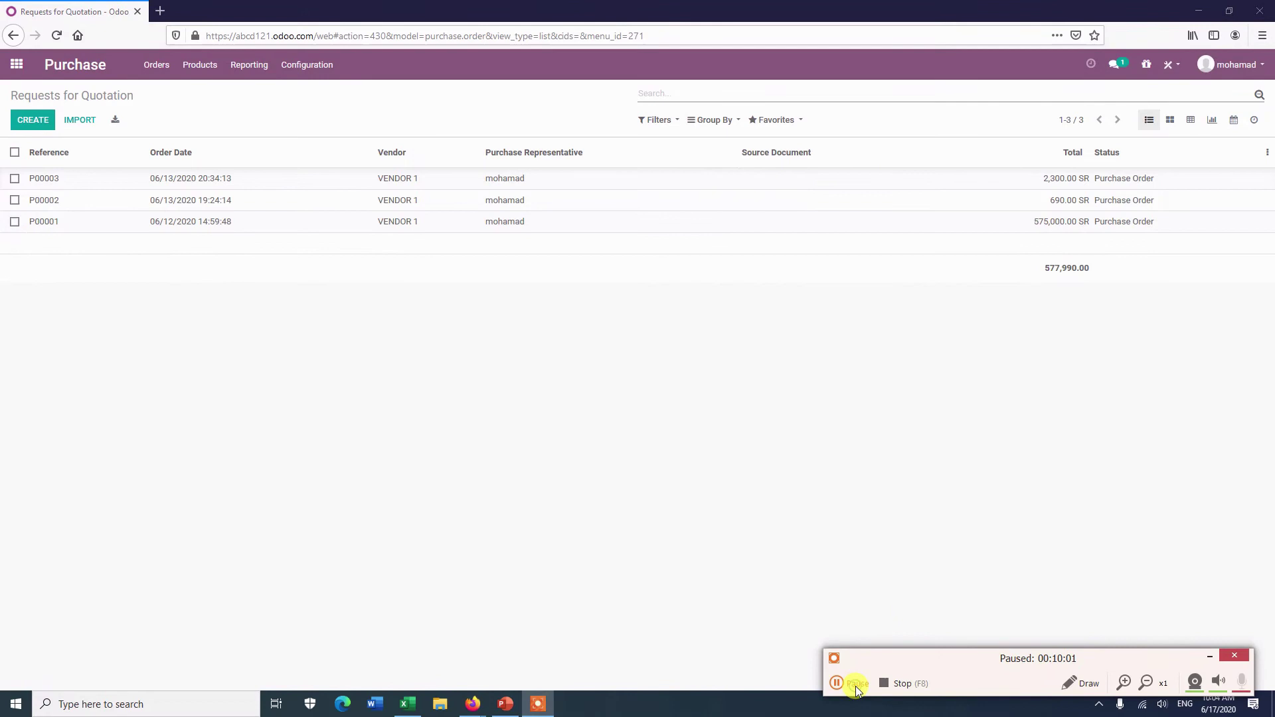
{"action": "left_click", "coordinate": [856, 686]}
Create a new request for quotation with VENDOR 1 as the vendor.
{"action": "left_click", "coordinate": [35, 122]}
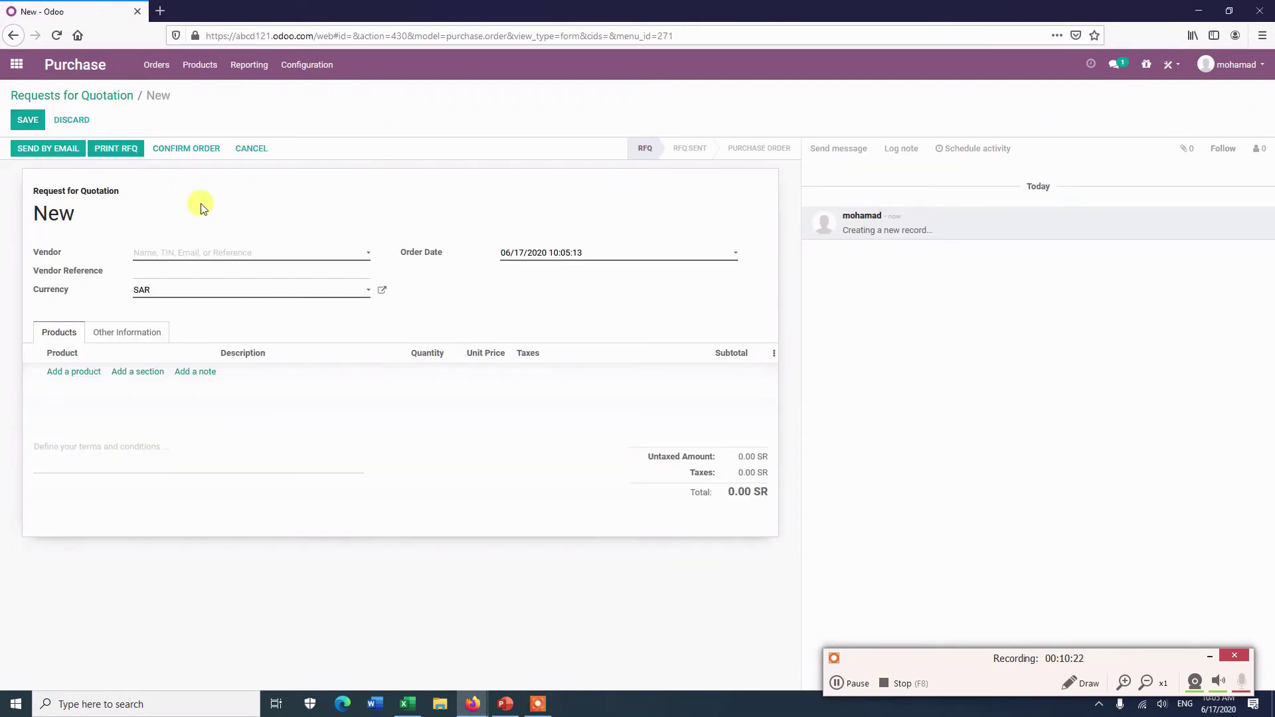
{"action": "type", "text": "ve"}
{"action": "left_click", "coordinate": [176, 266]}
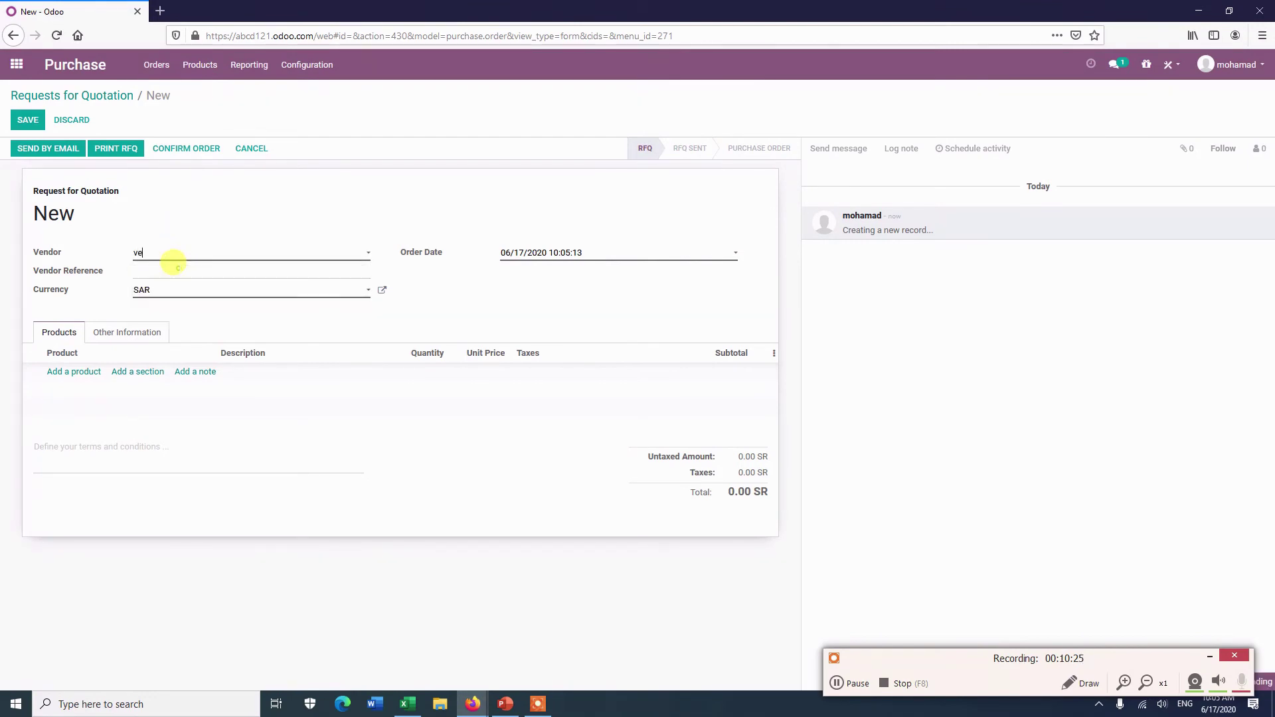
Add an order line for Product A with a quantity of 10 and a unit price of 100.
{"action": "left_click", "coordinate": [66, 372]}
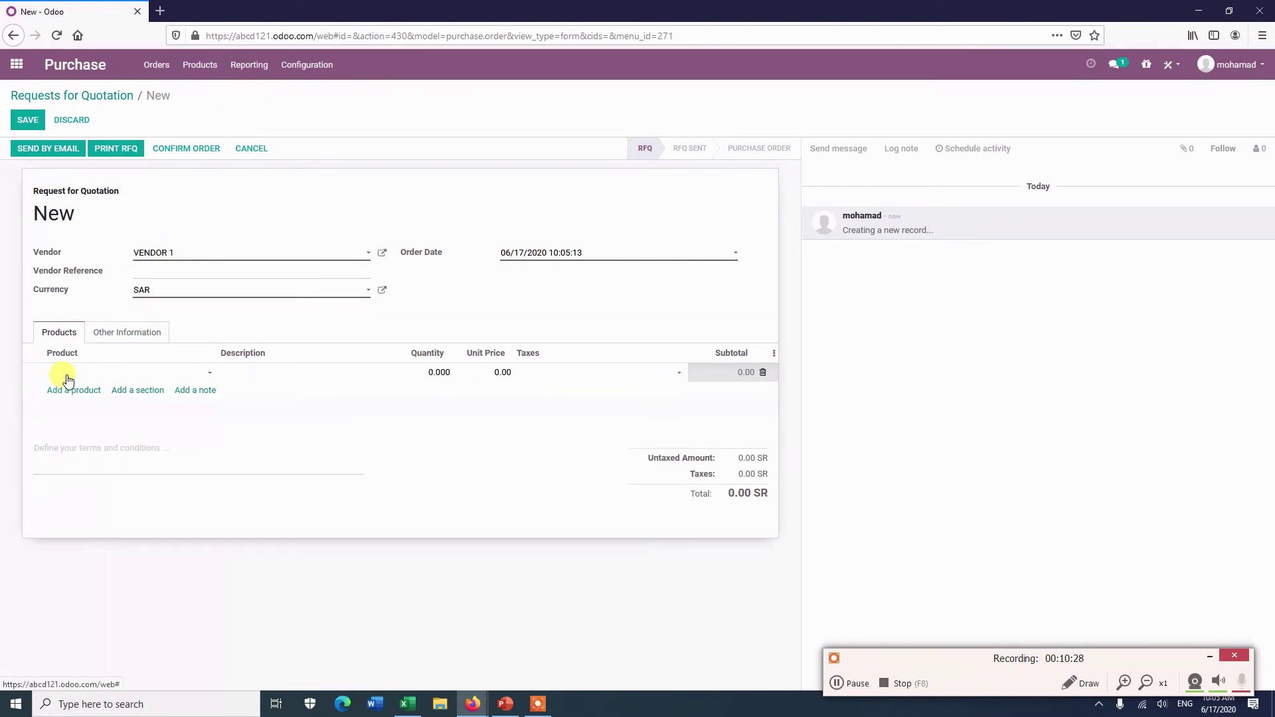
{"action": "type", "text": "pro"}
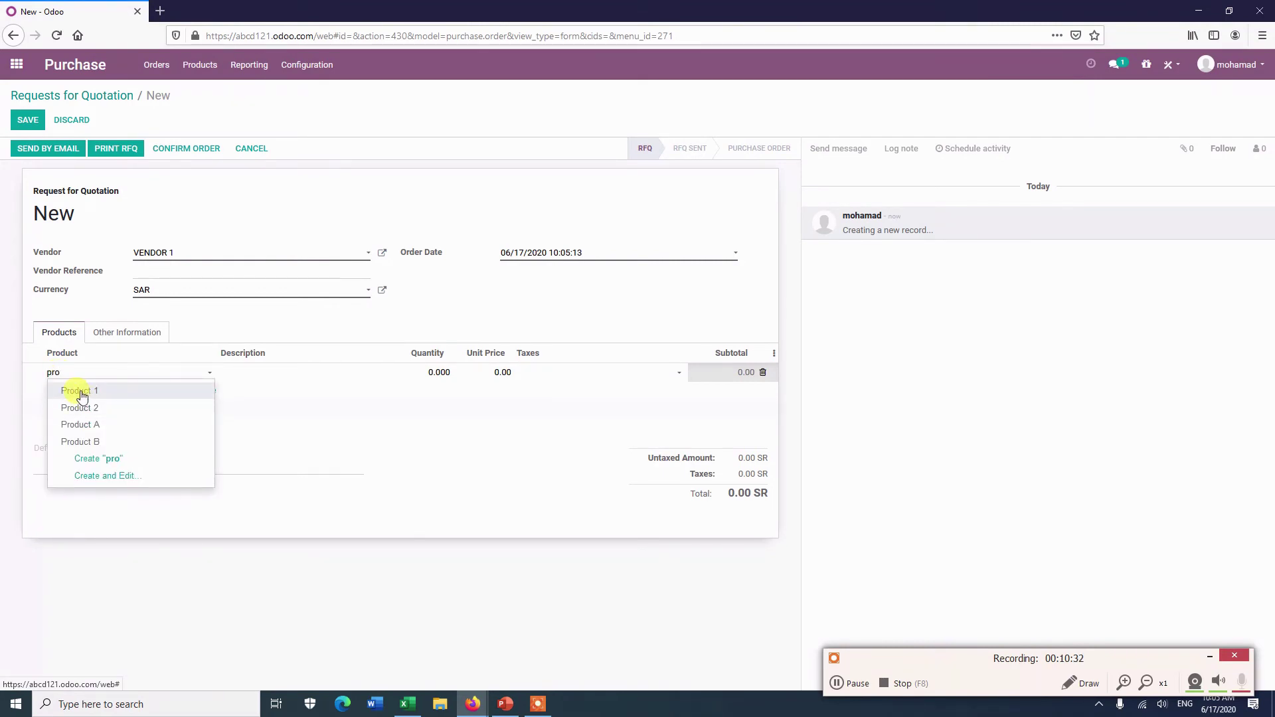
{"action": "left_click", "coordinate": [73, 424]}
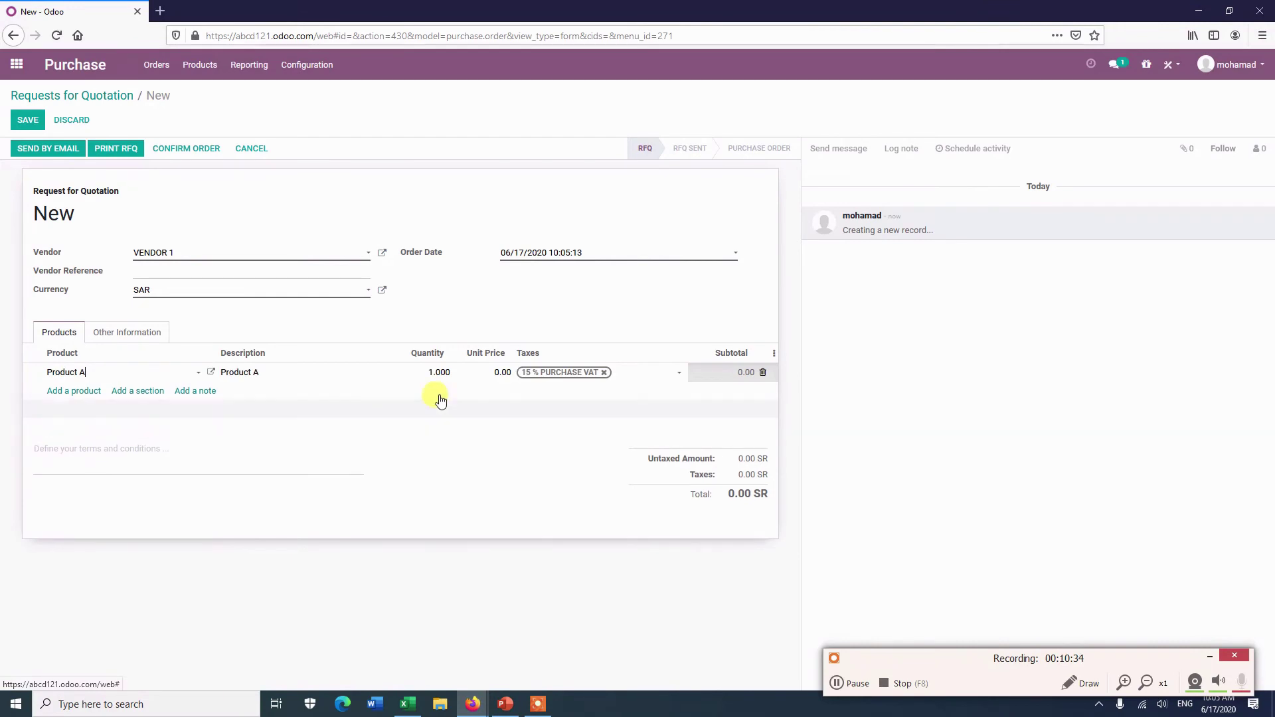
{"action": "left_click", "coordinate": [428, 370]}
{"action": "type", "text": "10"}
{"action": "left_click", "coordinate": [485, 370]}
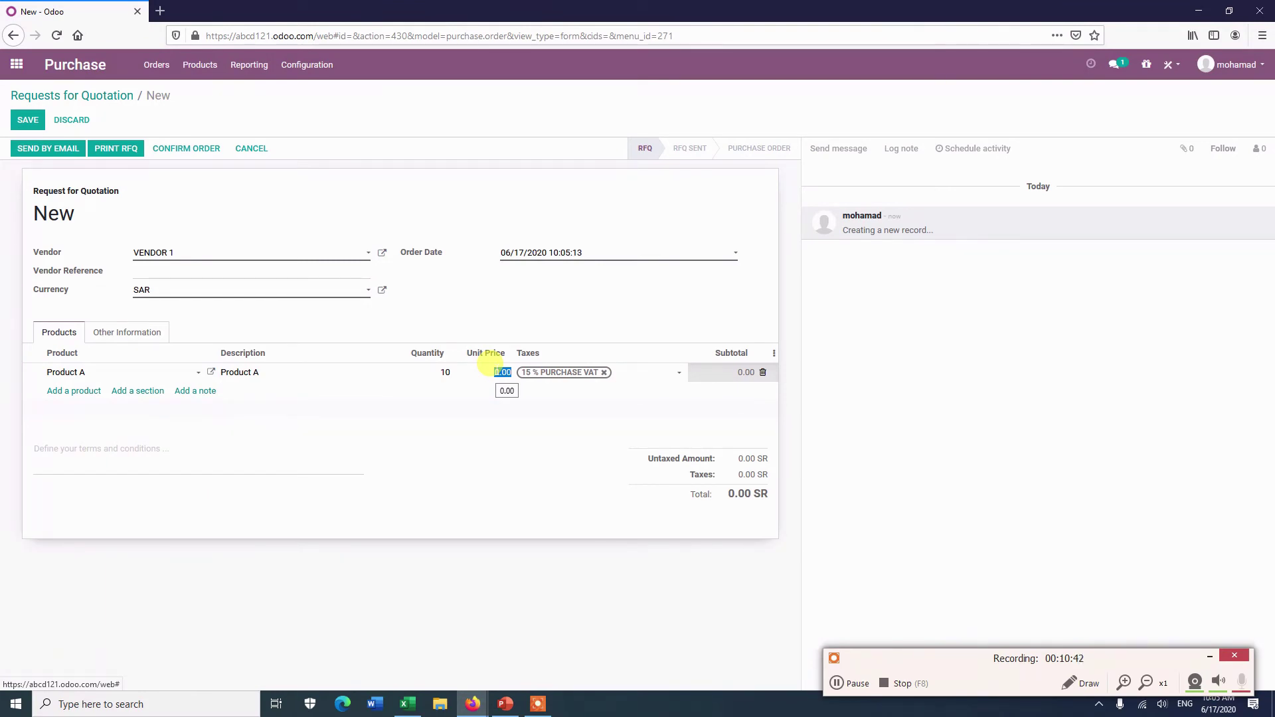
{"action": "left_click", "coordinate": [467, 432]}
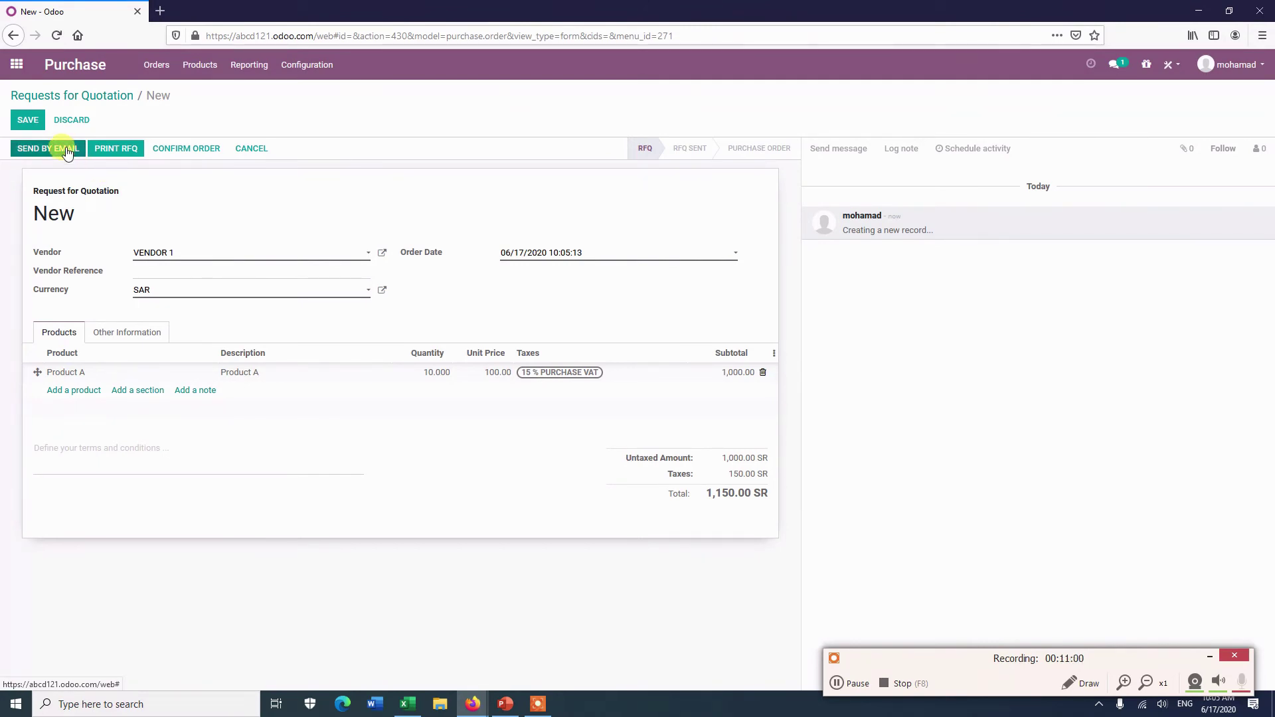
Confirm the purchase order and check the warehouse it delivers to in its other information.
{"action": "left_click", "coordinate": [189, 153]}
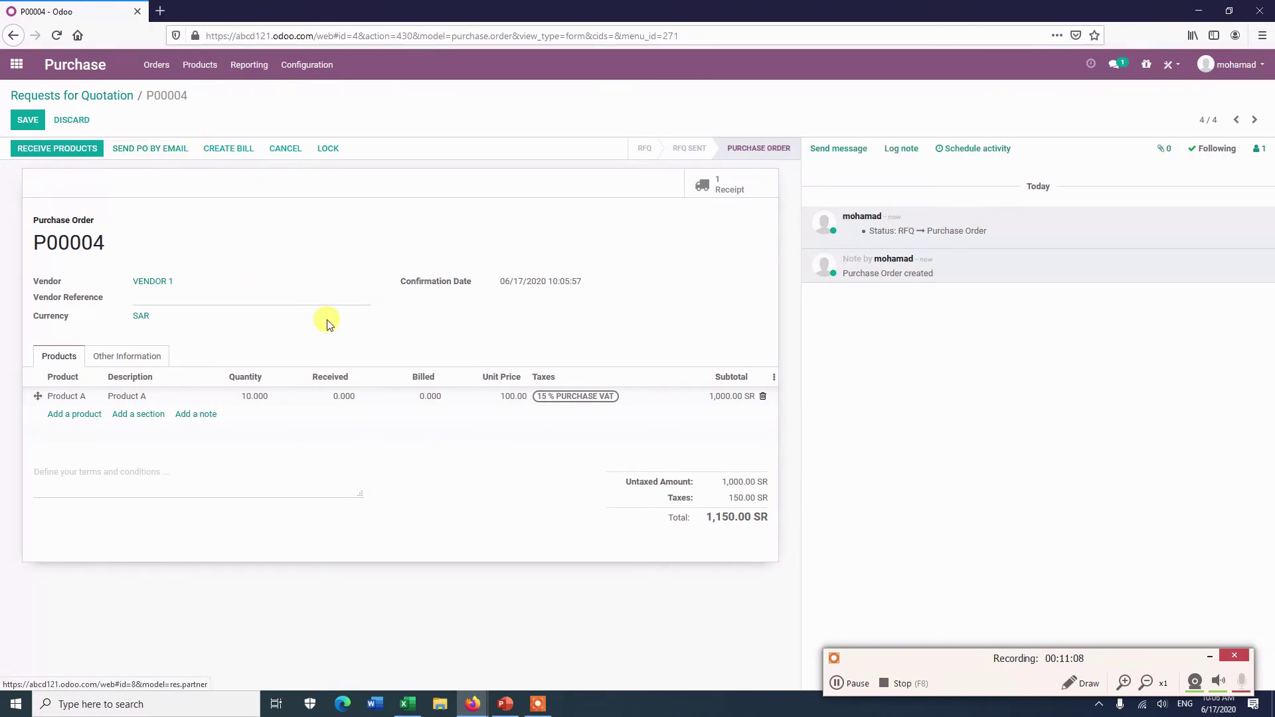
{"action": "left_click", "coordinate": [130, 355]}
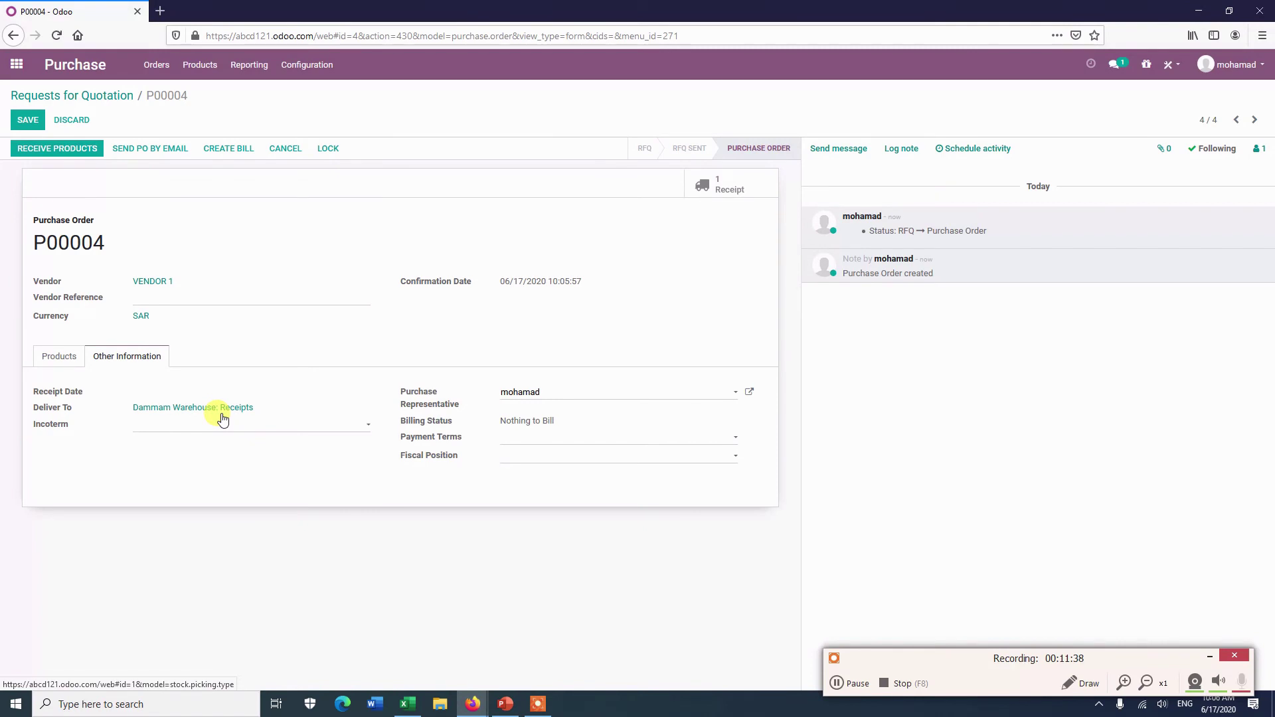
Open the purchase order's receipt and validate it as an immediate transfer of all quantities.
{"action": "left_click", "coordinate": [727, 190]}
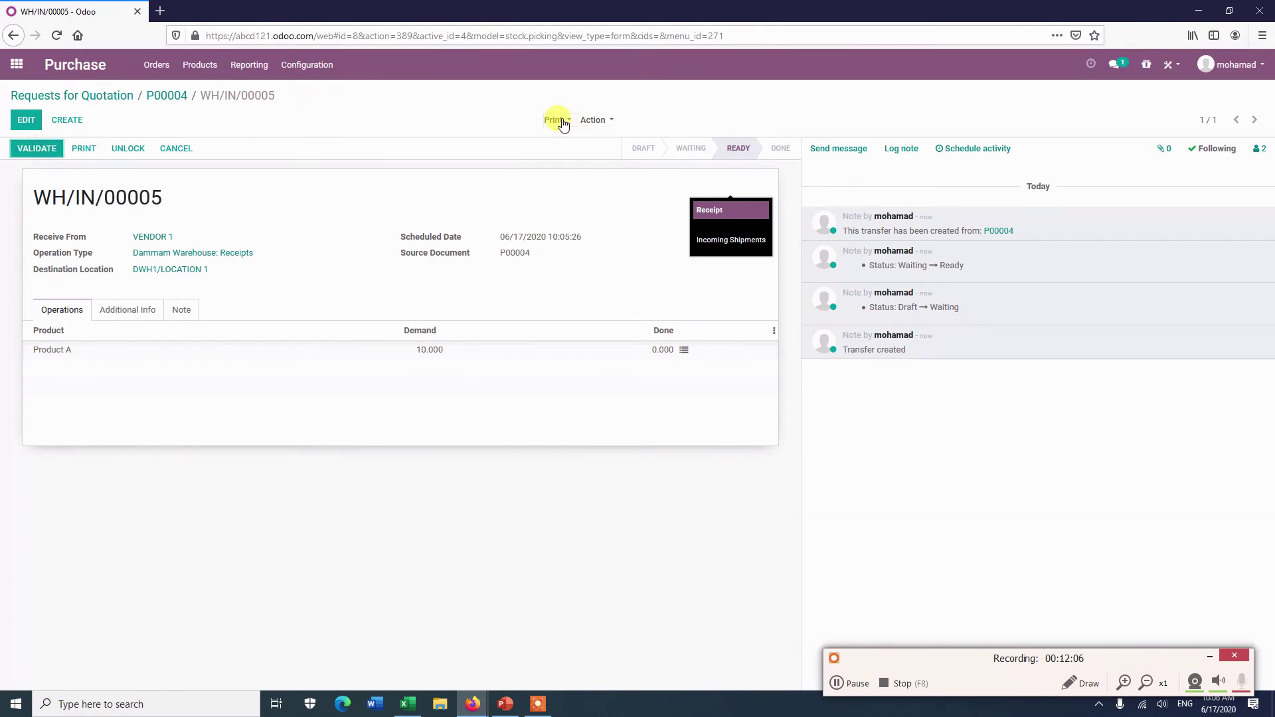
{"action": "left_click", "coordinate": [35, 150]}
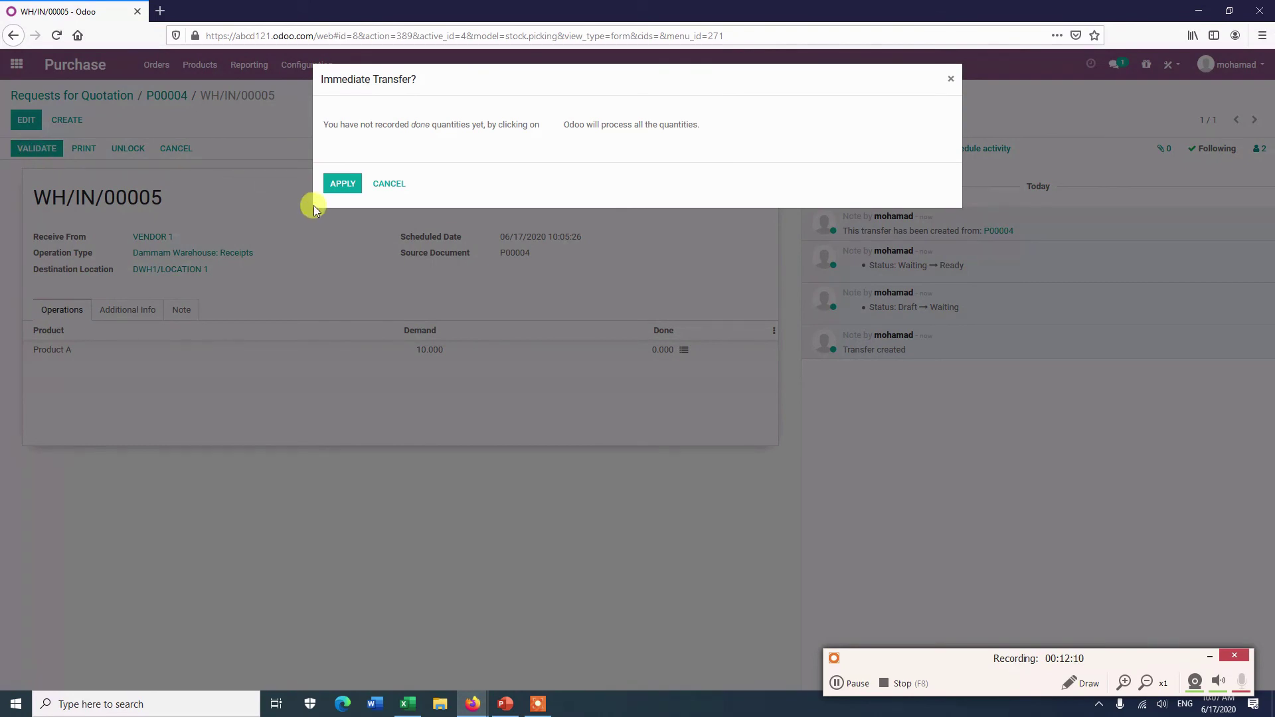
{"action": "left_click", "coordinate": [344, 183]}
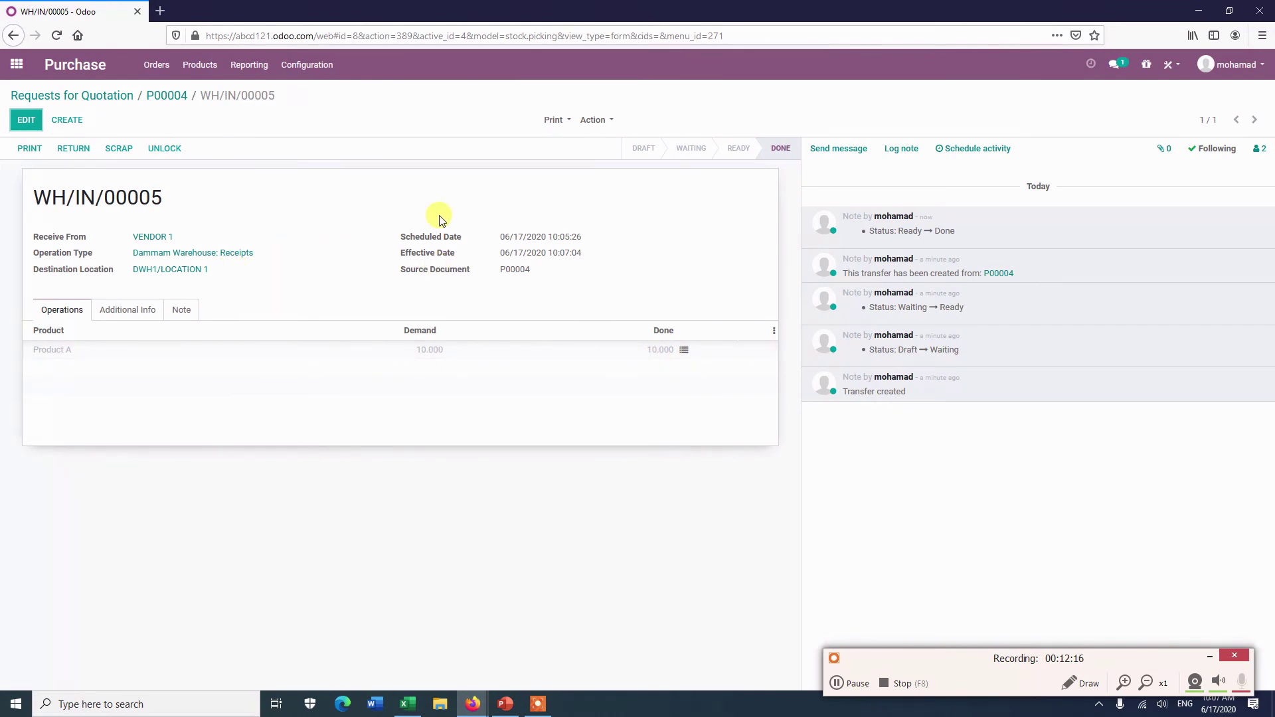
Print the receipt's Picking Operations report, view the PDF in Microsoft Edge to check the storage location, and close it.
{"action": "left_click", "coordinate": [567, 122]}
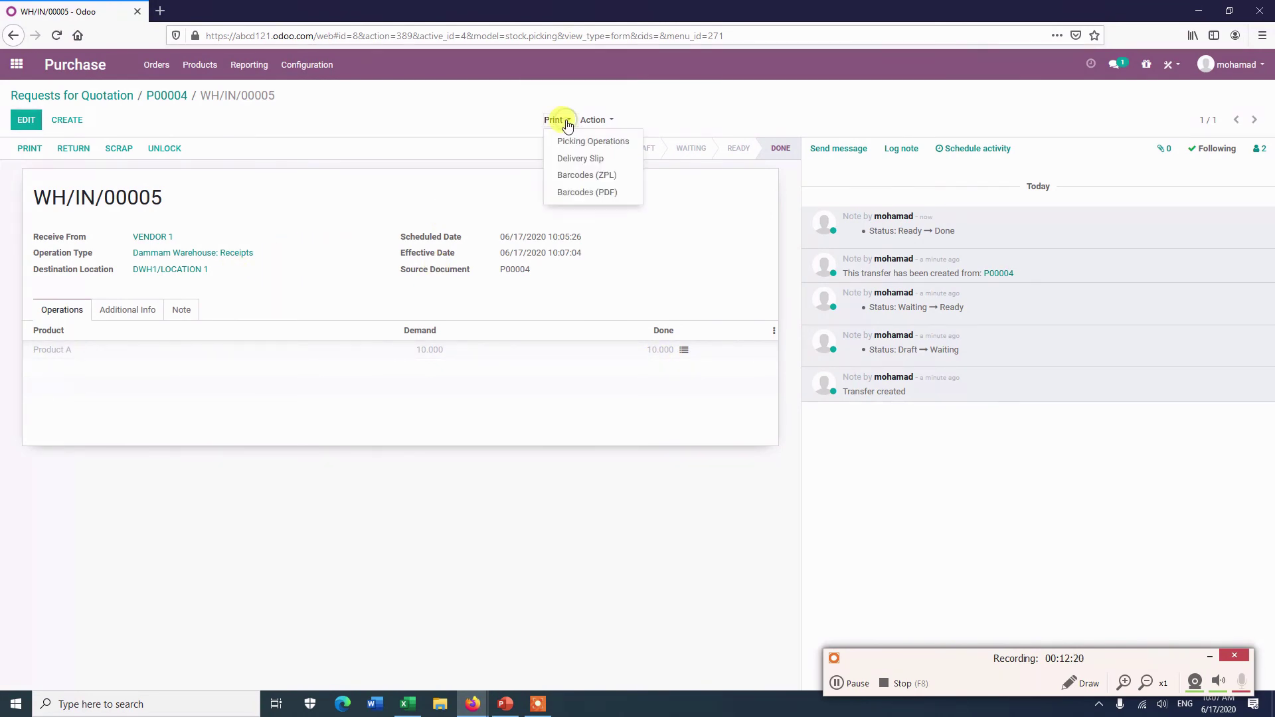
{"action": "left_click", "coordinate": [575, 142]}
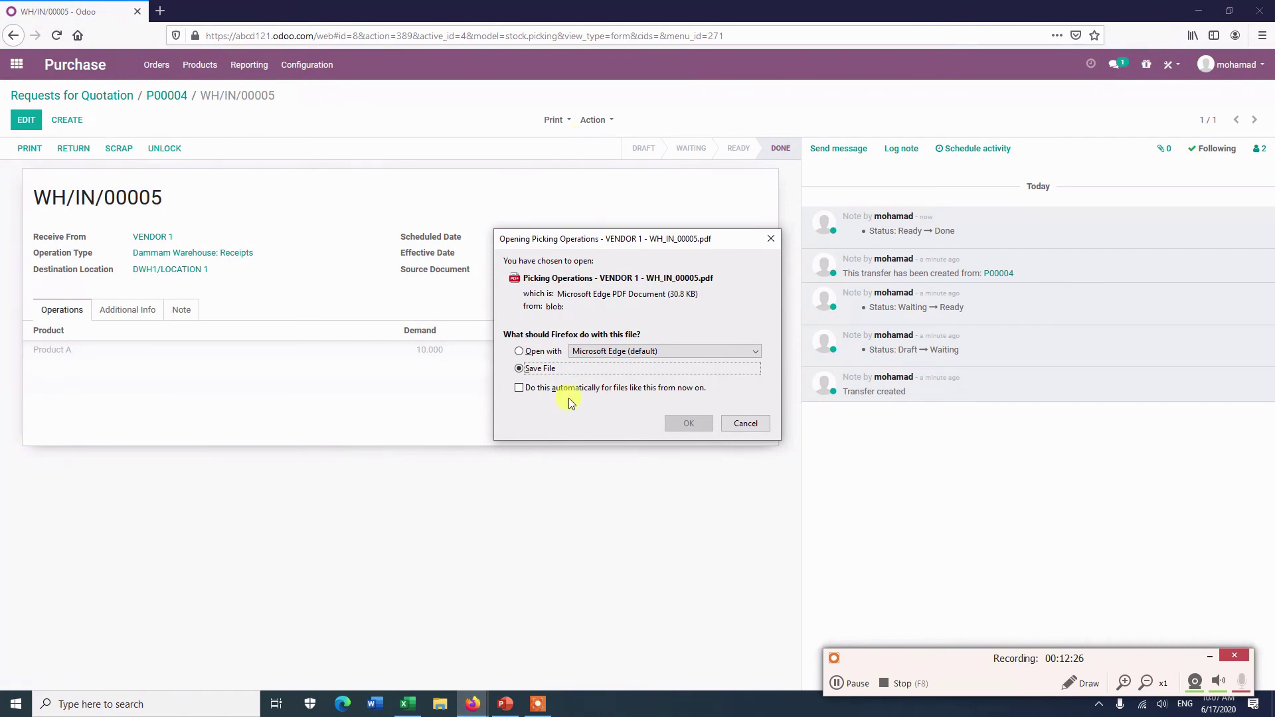
{"action": "left_click", "coordinate": [520, 352]}
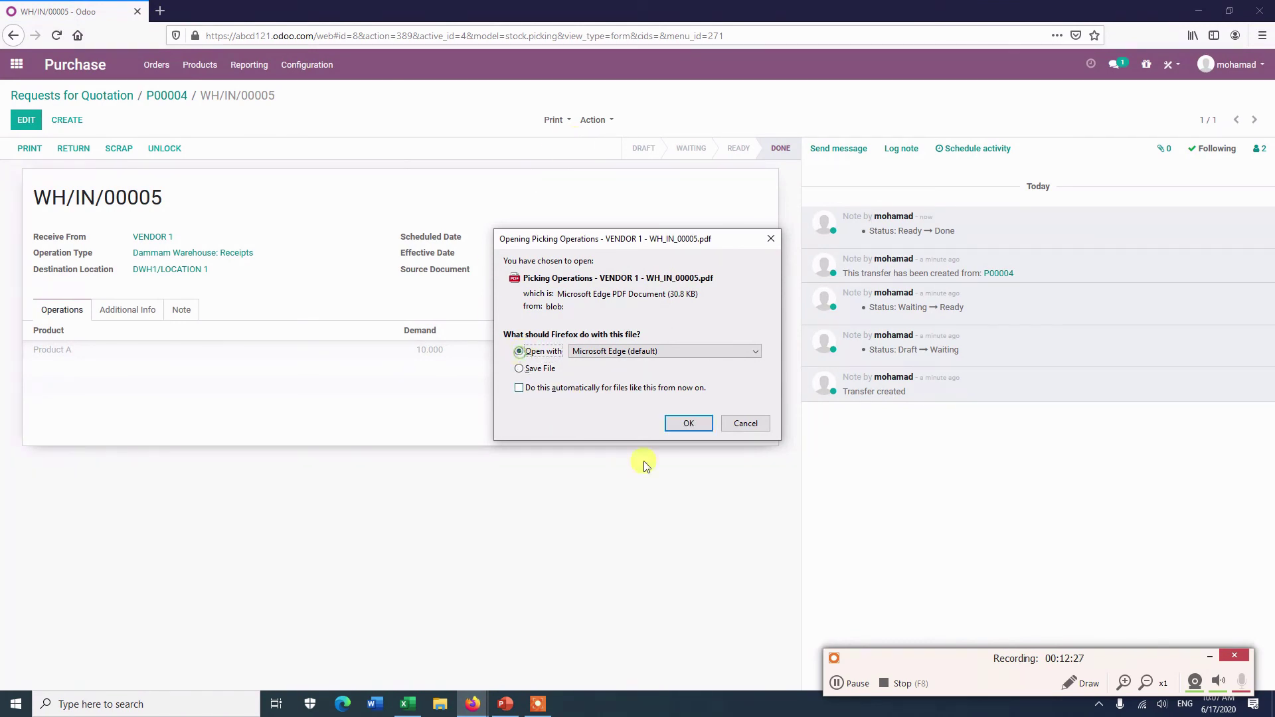
{"action": "left_click", "coordinate": [705, 423]}
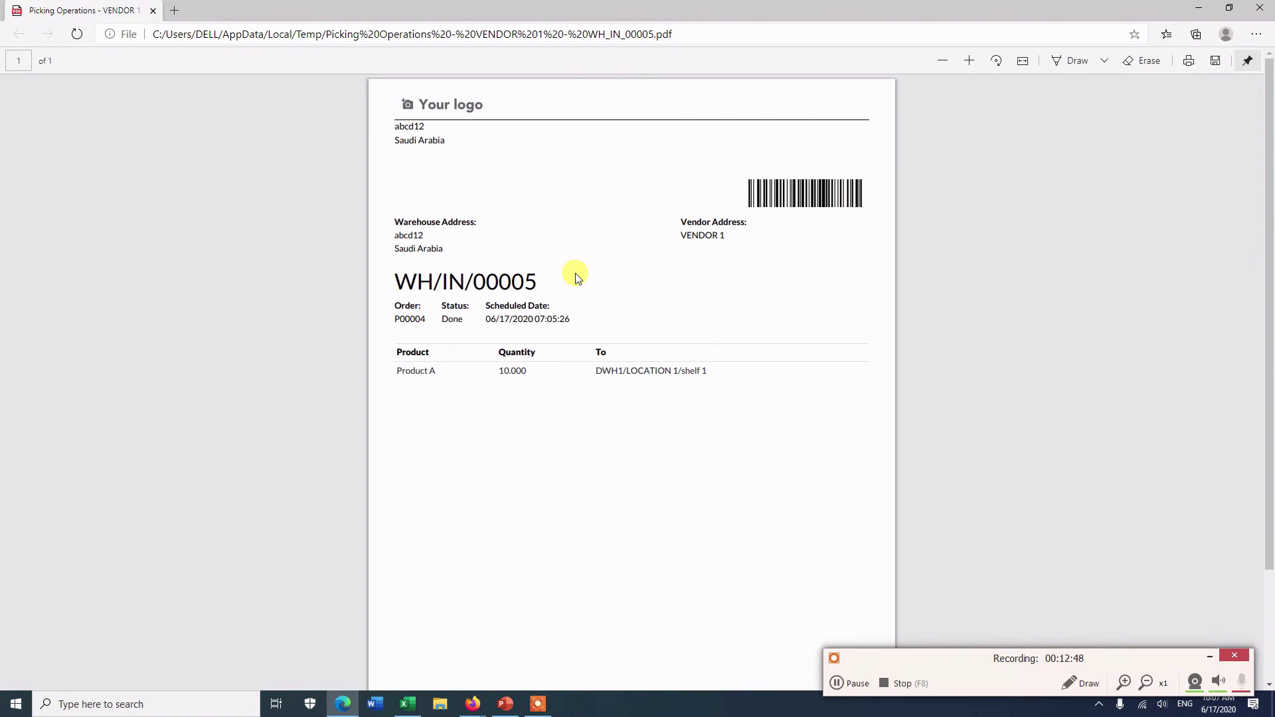
{"action": "left_click", "coordinate": [1257, 8]}
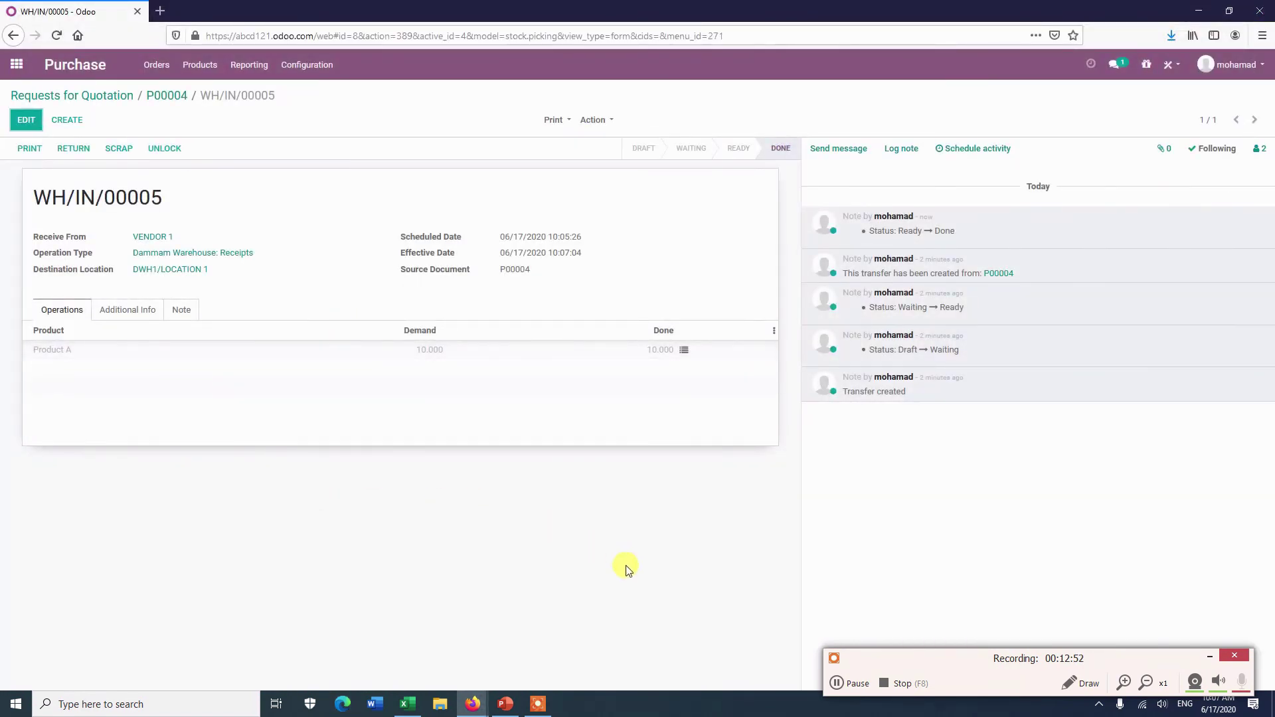
{"action": "left_click", "coordinate": [838, 683]}
{"action": "left_click", "coordinate": [838, 683]}
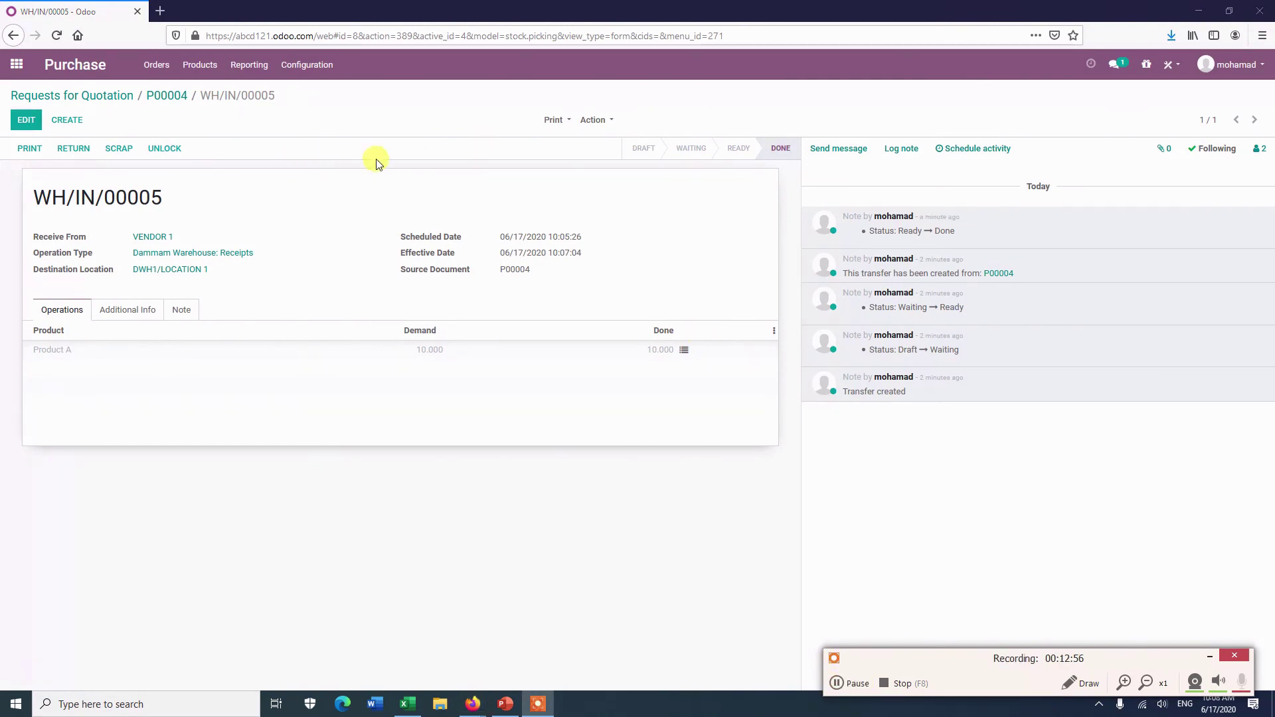
Switch to the Inventory app and open the inventory valuation report.
{"action": "left_click", "coordinate": [17, 65]}
{"action": "left_click", "coordinate": [684, 166]}
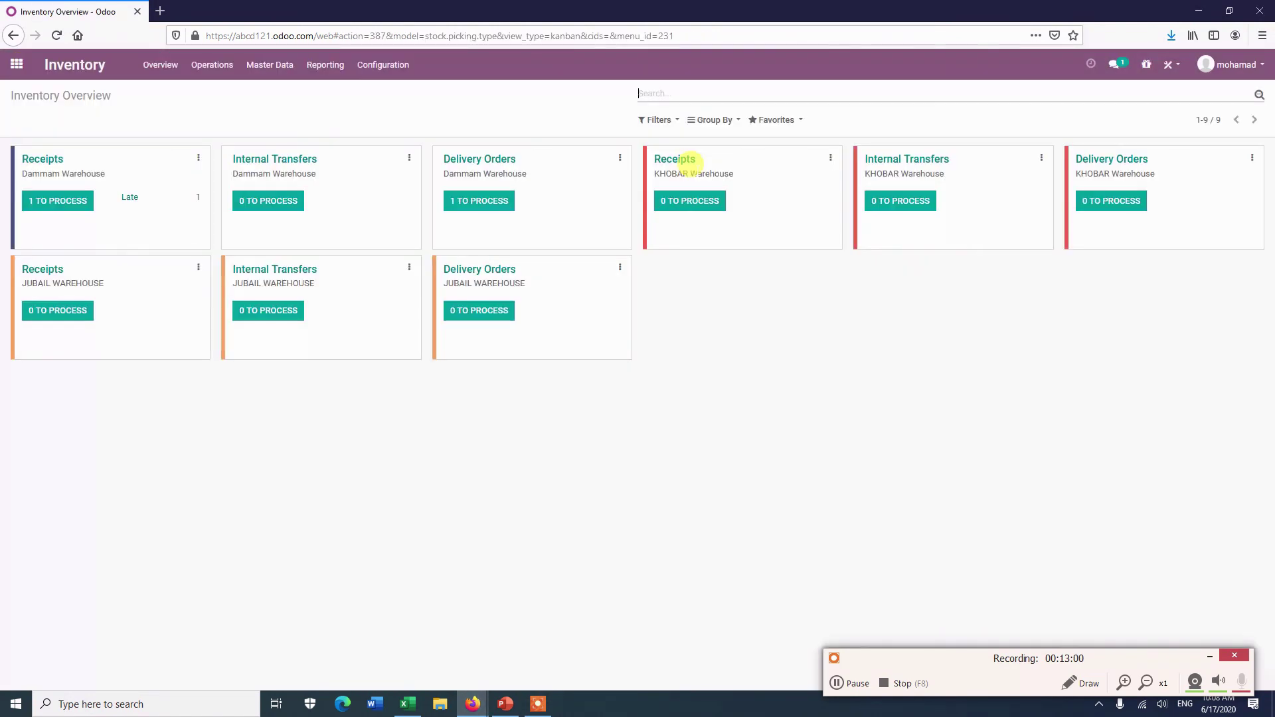
{"action": "left_click", "coordinate": [323, 74]}
{"action": "left_click", "coordinate": [329, 143]}
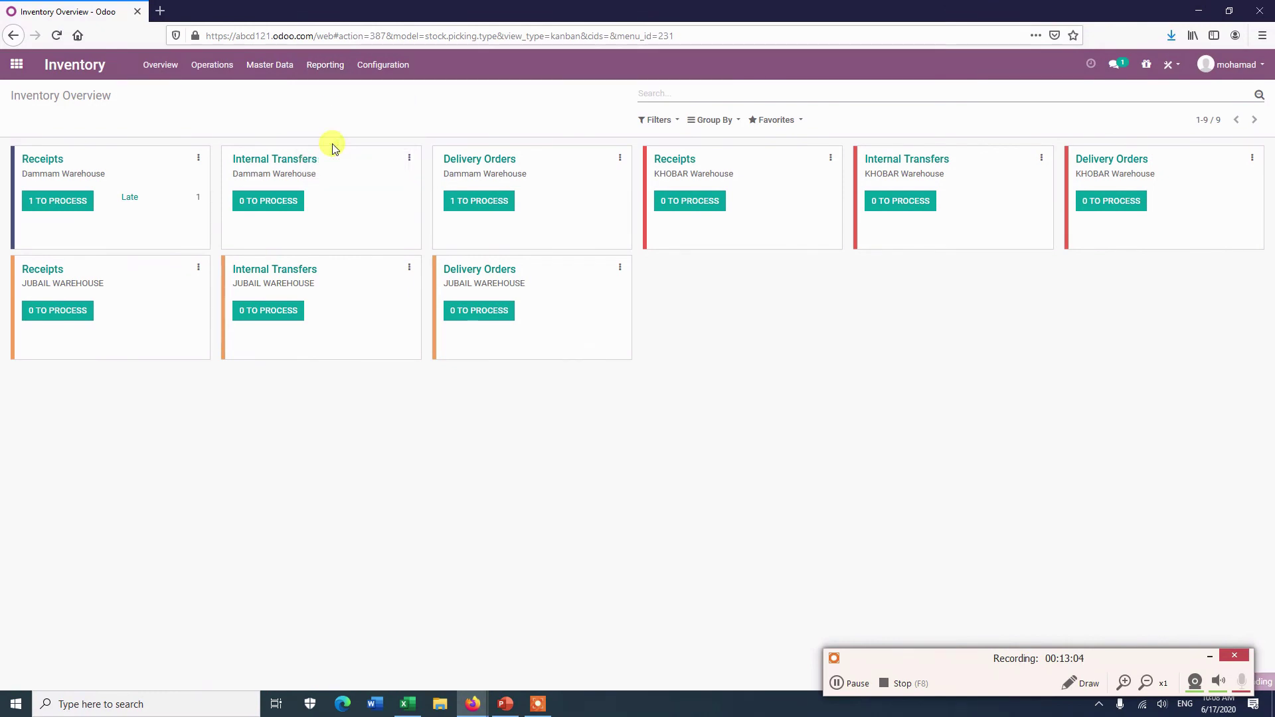
Open the inventory report and expand Product A down to the stock line of its location.
{"action": "left_click", "coordinate": [326, 66]}
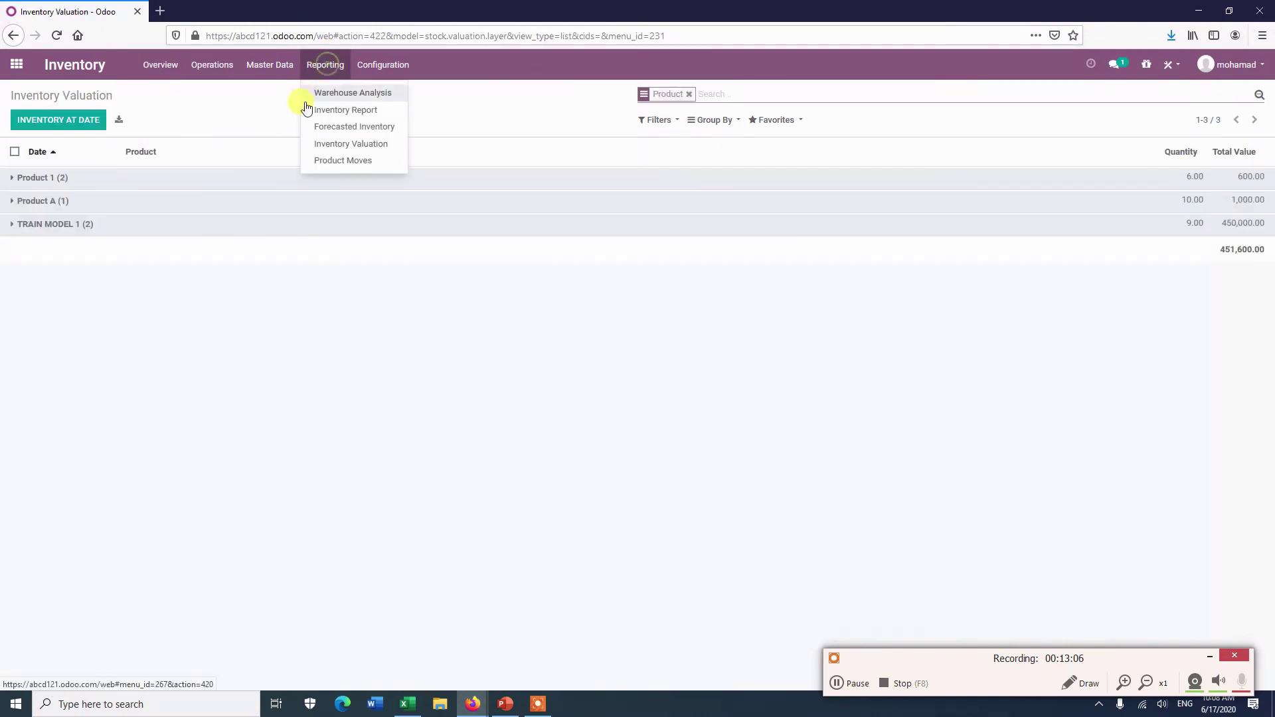
{"action": "left_click", "coordinate": [336, 118]}
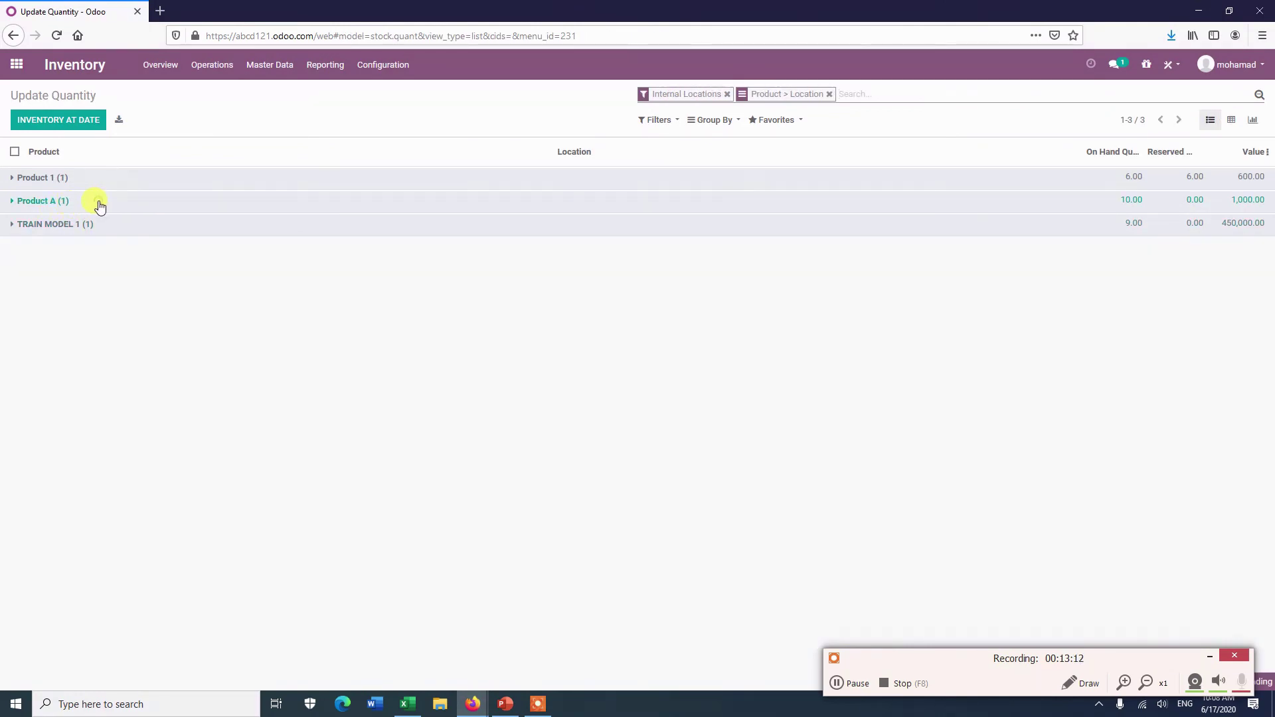
{"action": "left_click", "coordinate": [101, 201]}
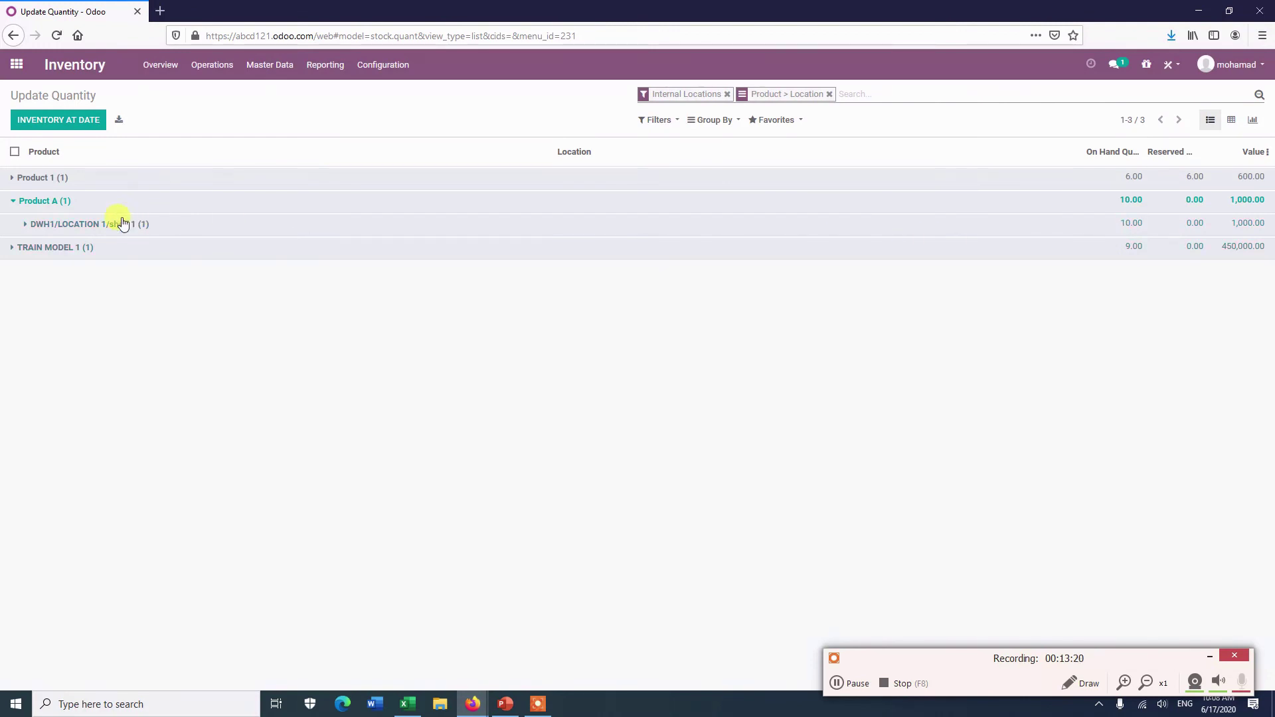
{"action": "left_click", "coordinate": [26, 229]}
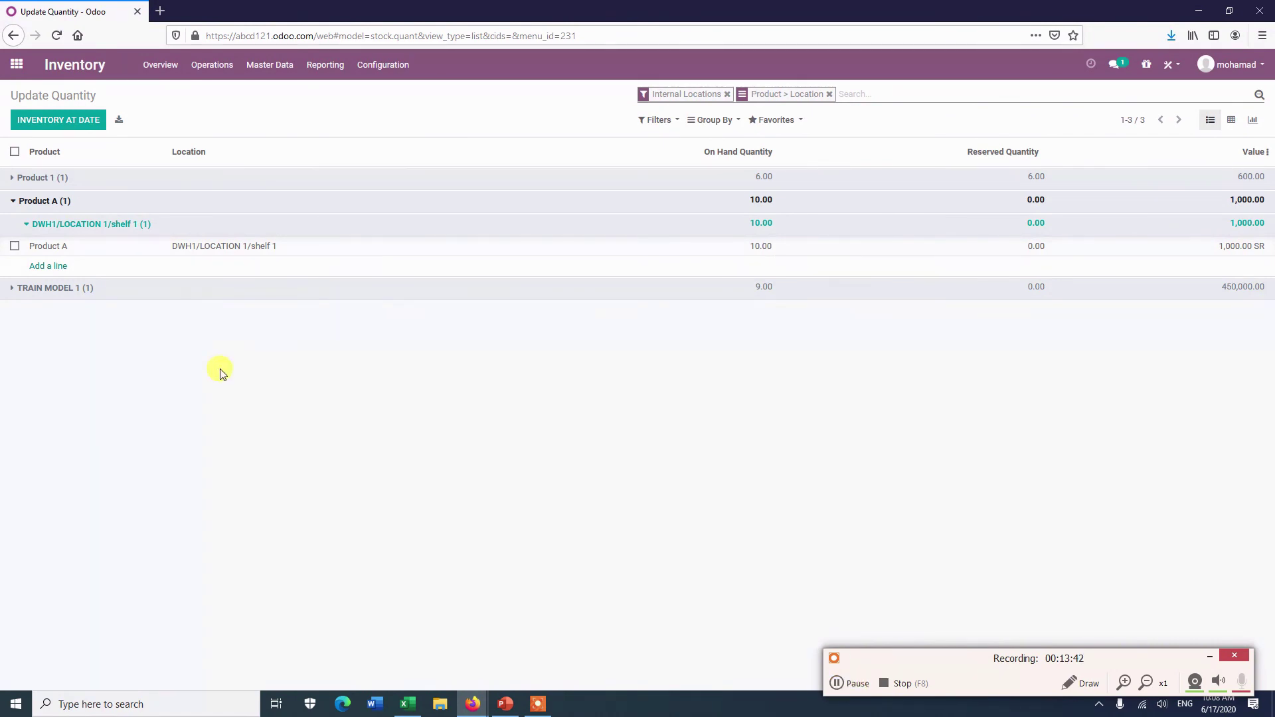
Open the Product A record from the product list and view its on-hand stock by location.
{"action": "left_click", "coordinate": [262, 66]}
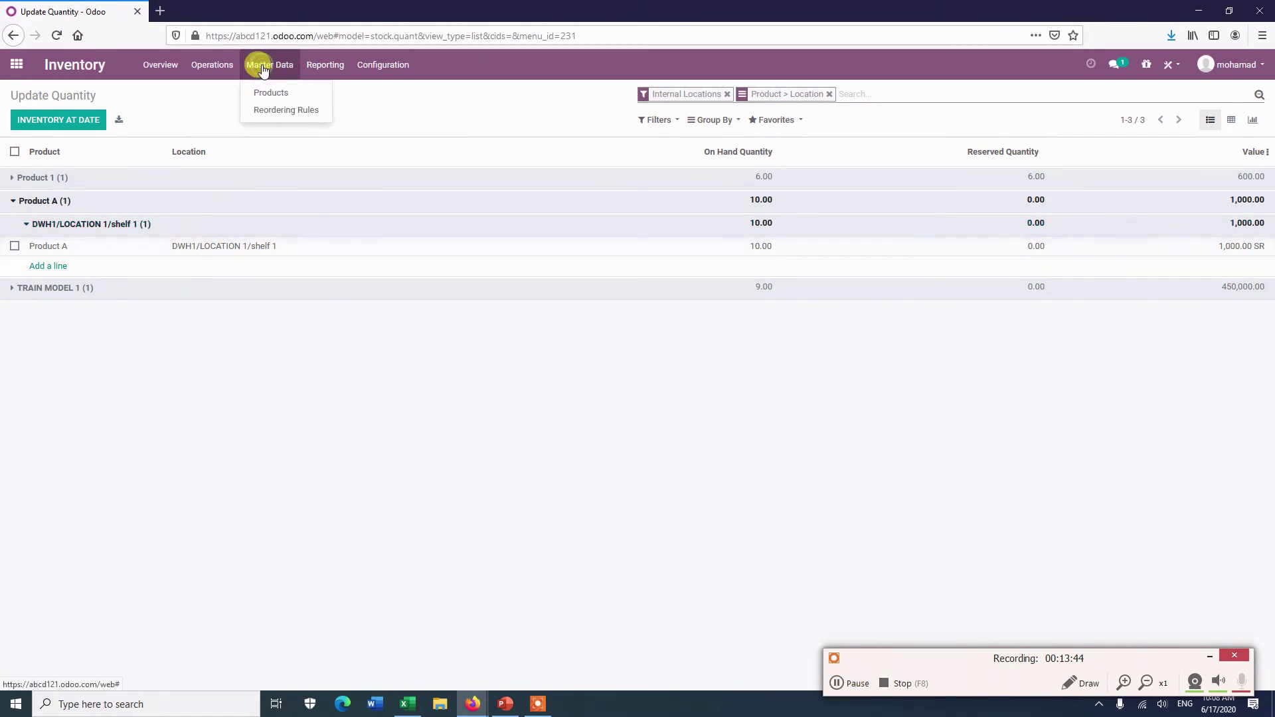
{"action": "left_click", "coordinate": [275, 93]}
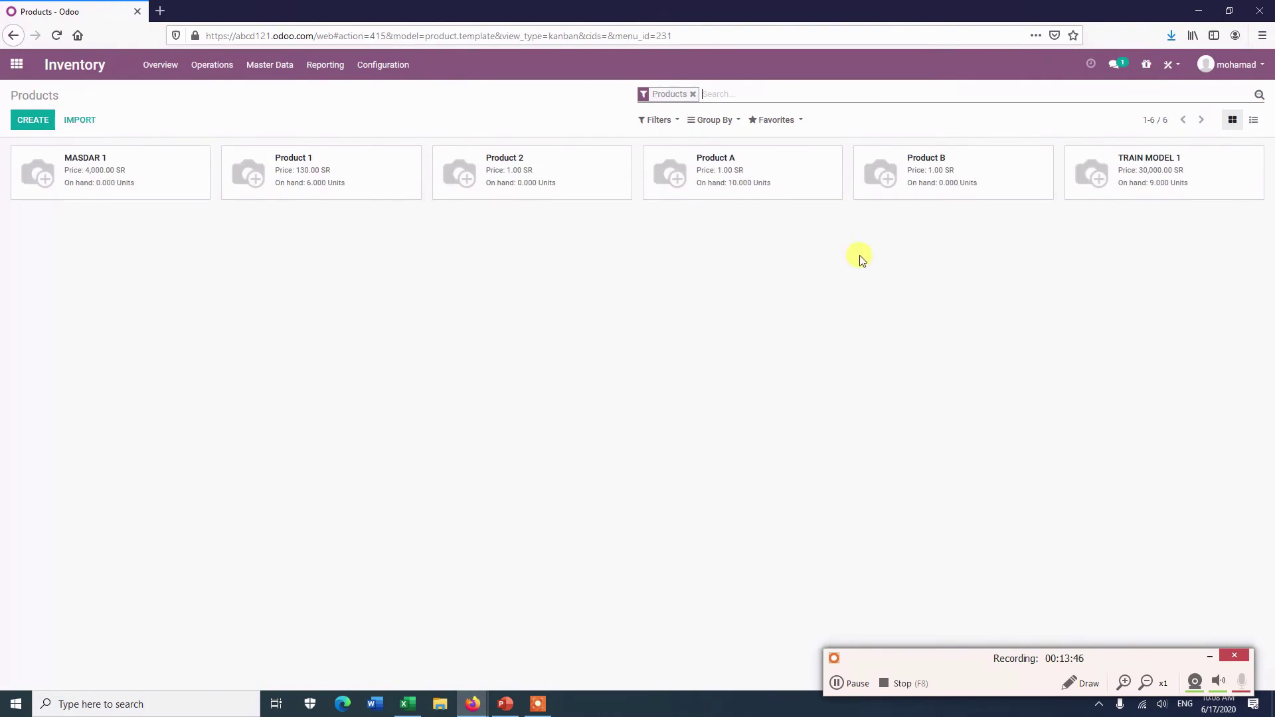
{"action": "left_click", "coordinate": [695, 178]}
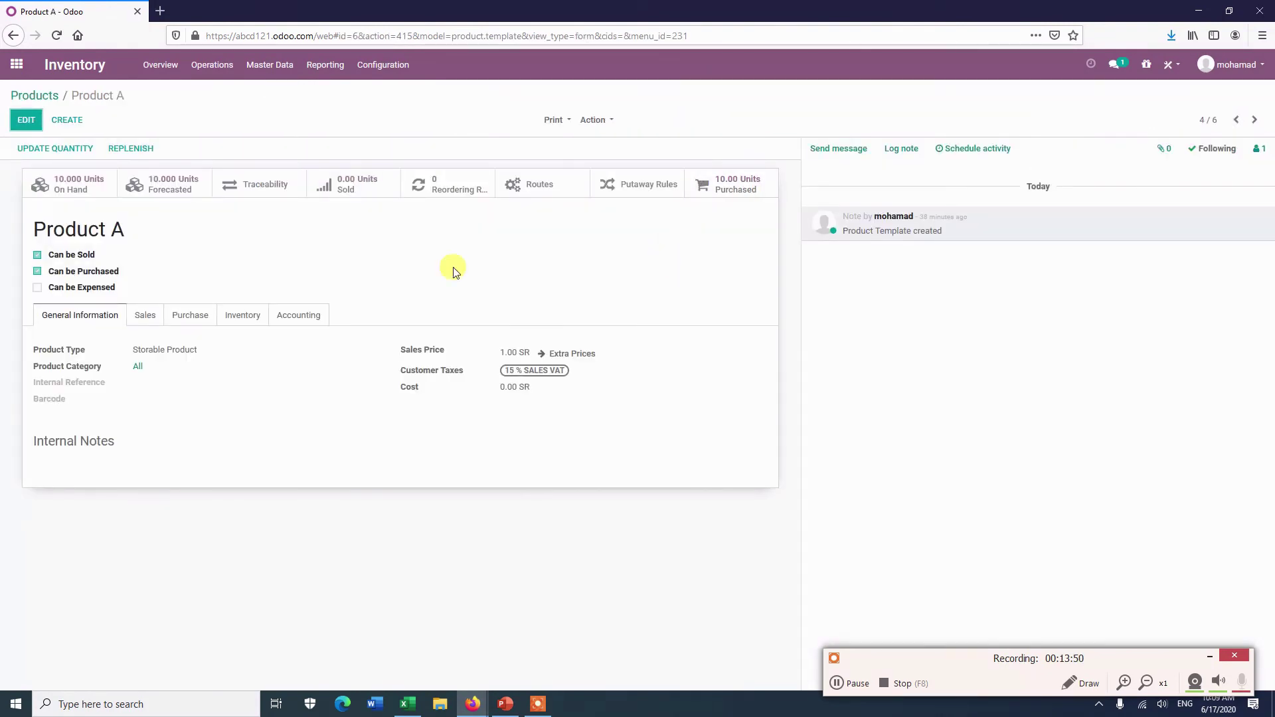
{"action": "left_click", "coordinate": [75, 180]}
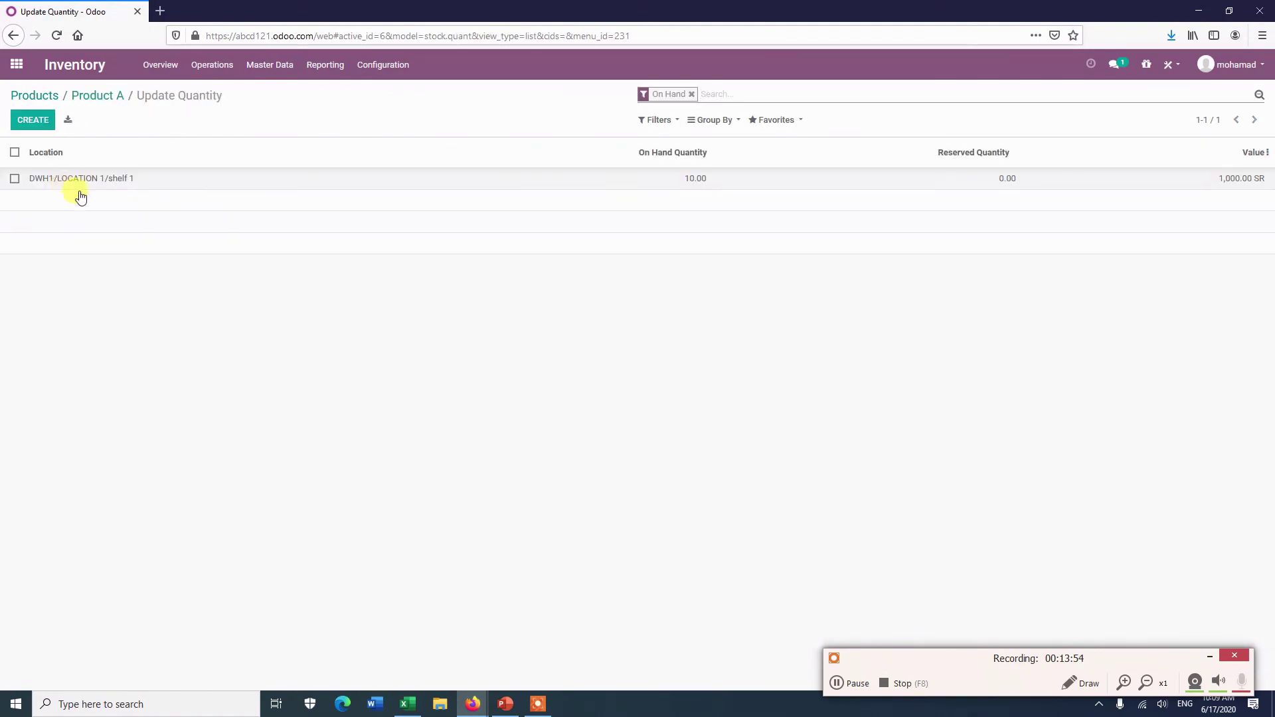